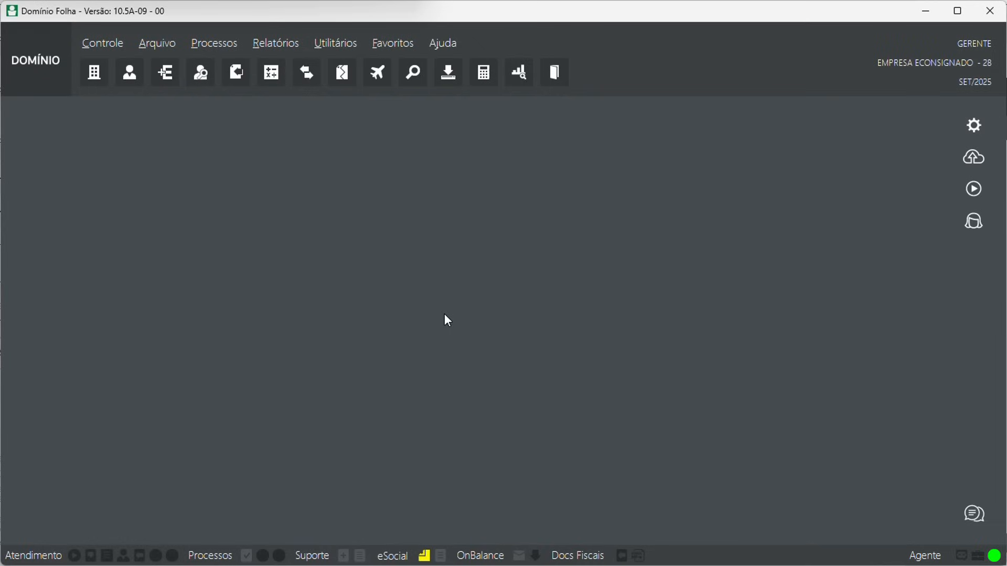
# Set up a 13º Adiantamento payroll calculation for 11/2025 that computes the full 13th salary value in the advance
pyautogui.click(269, 78)
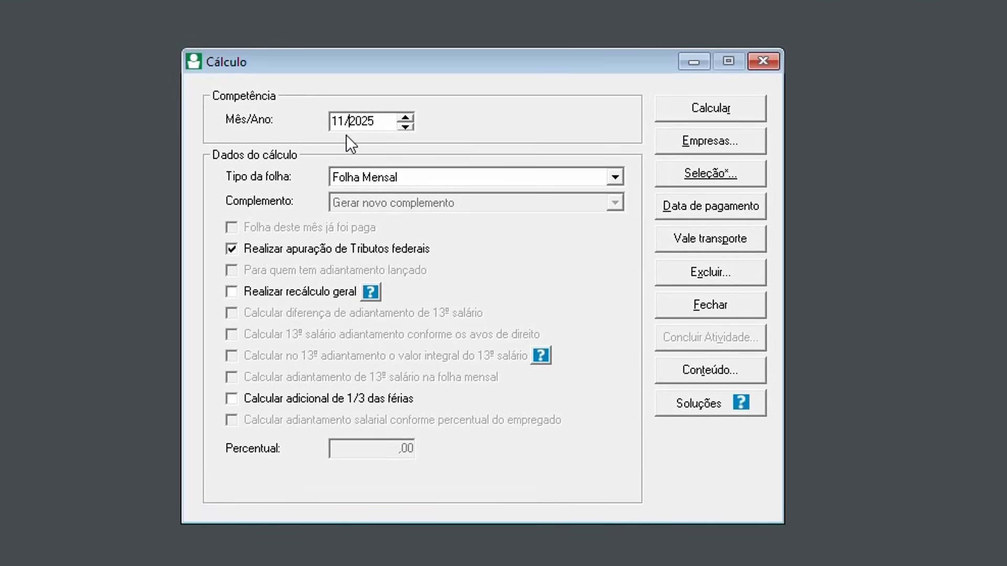
pyautogui.press('Tab')
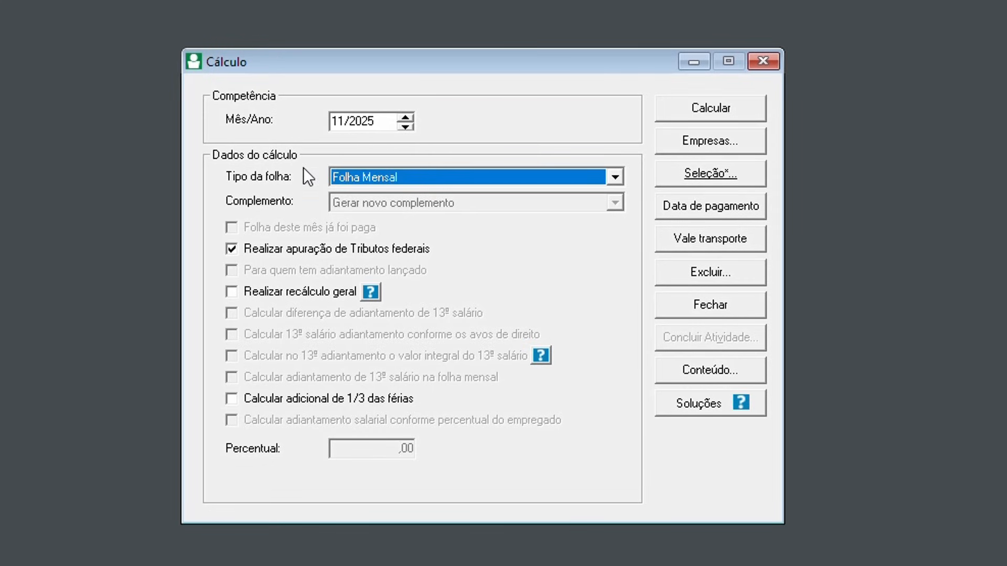
pyautogui.click(360, 178)
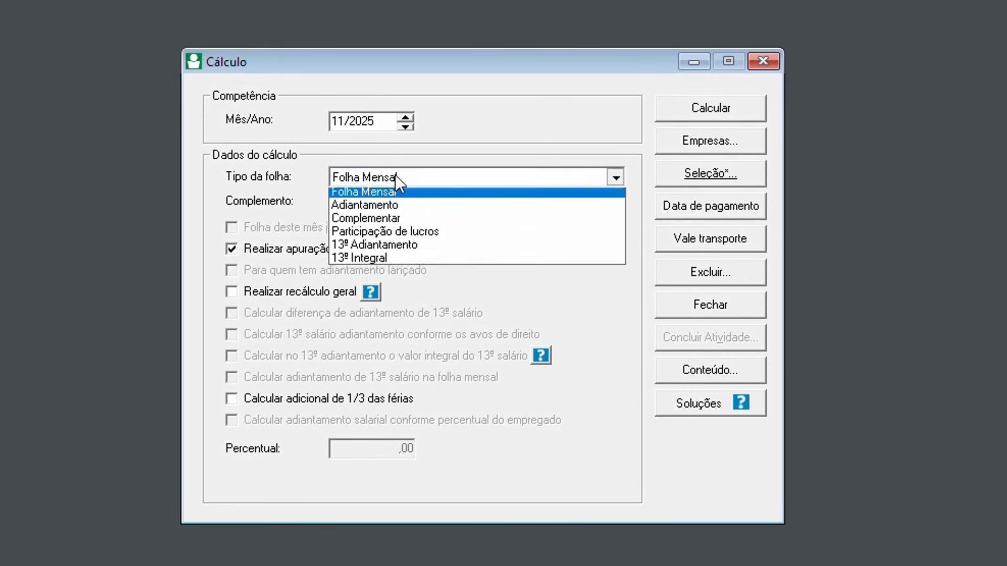
pyautogui.click(379, 250)
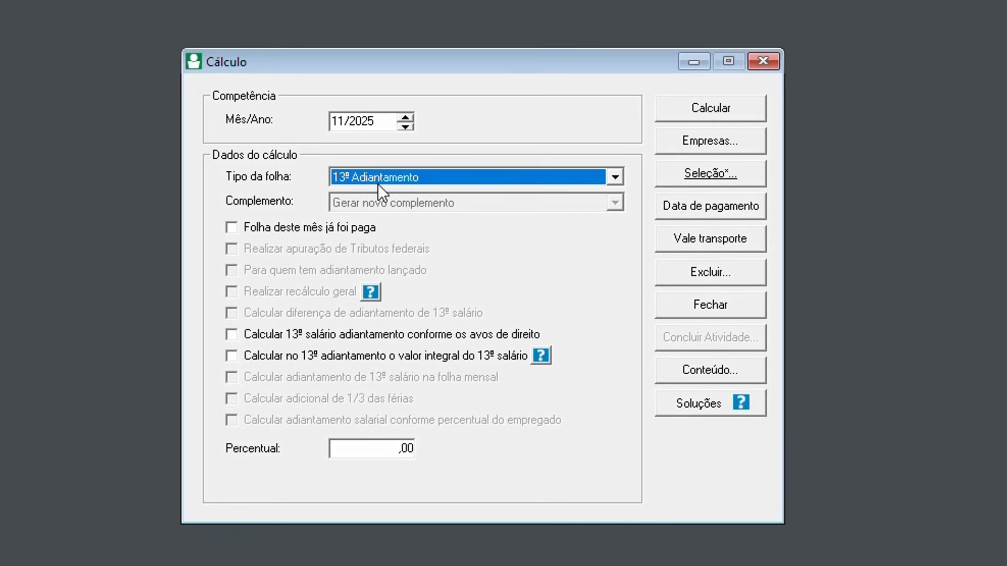
pyautogui.click(231, 356)
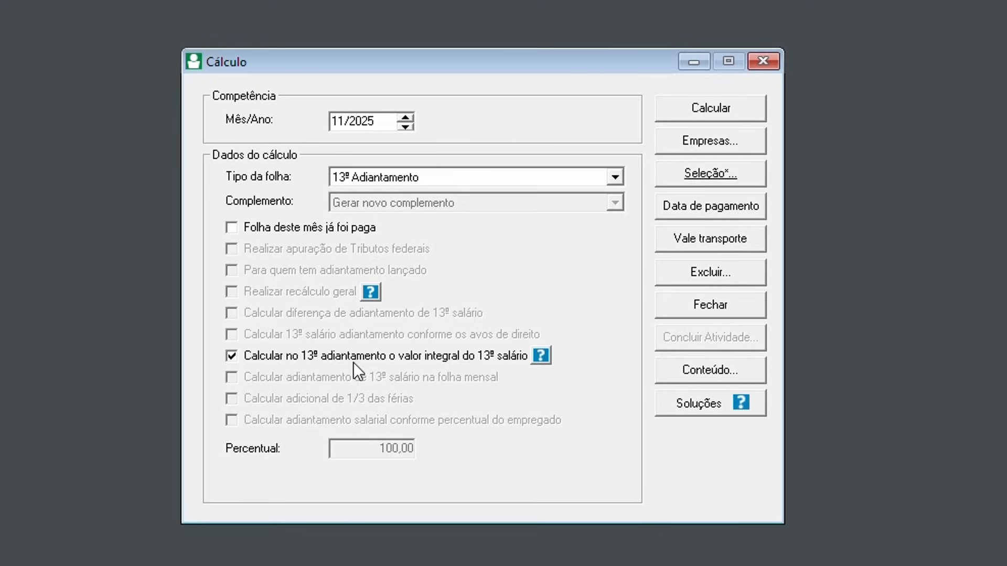
# Restrict the calculation to the employee with code 8 and accept the employee selection
pyautogui.click(703, 173)
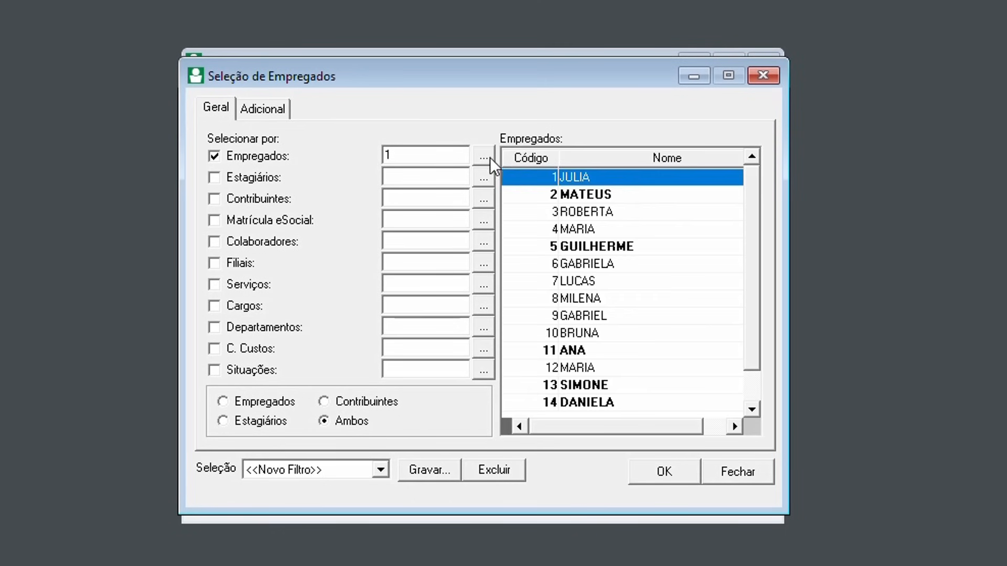
pyautogui.click(571, 181)
pyautogui.click(587, 300)
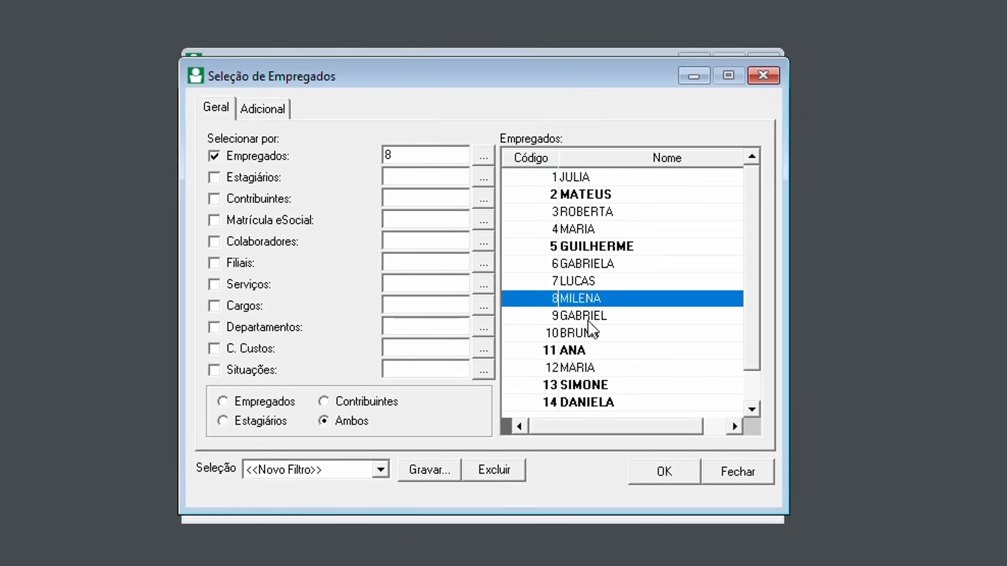
pyautogui.click(655, 472)
# Calculate the 13º Adiantamento, accept receiving the net 13th salary as an advance, and view the calculated data
pyautogui.click(707, 117)
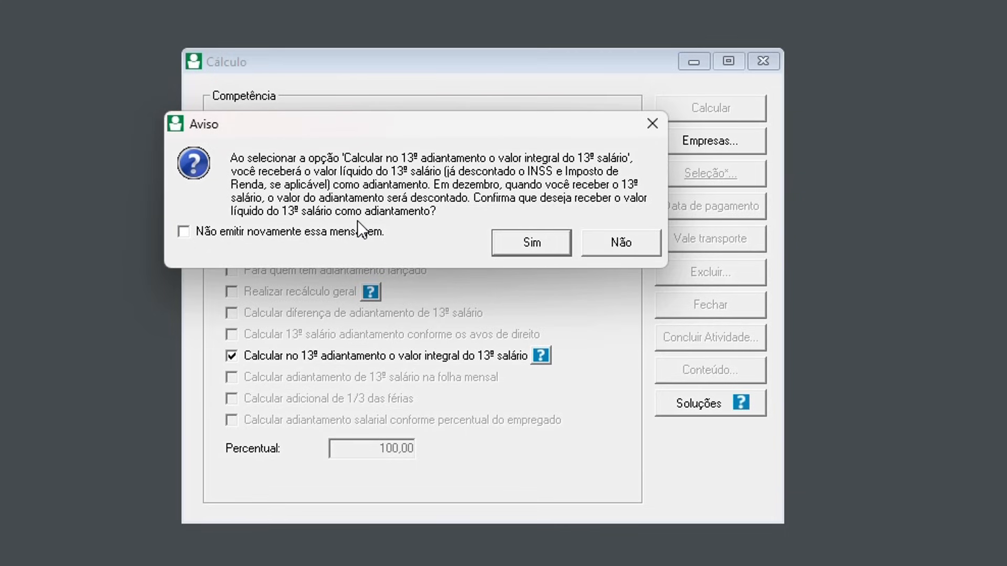
pyautogui.click(524, 234)
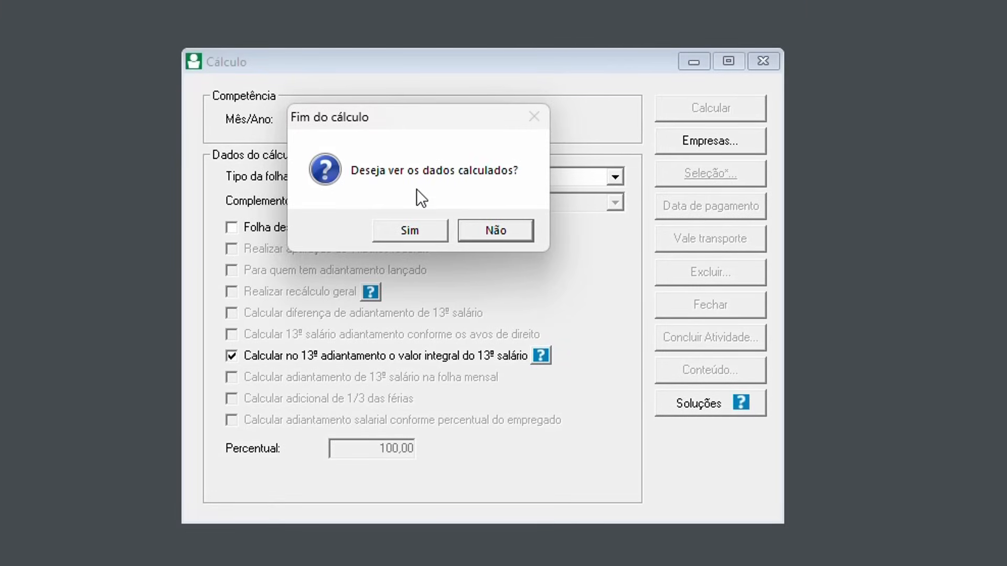
pyautogui.click(400, 234)
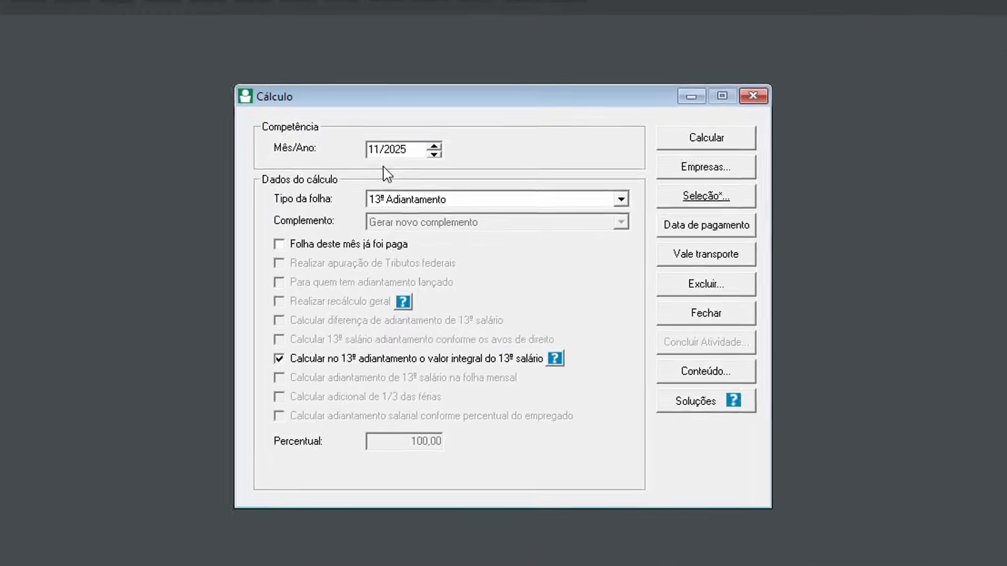
# Change the calculation to period 12/2025 with payroll type 13º Integral
pyautogui.write('12')
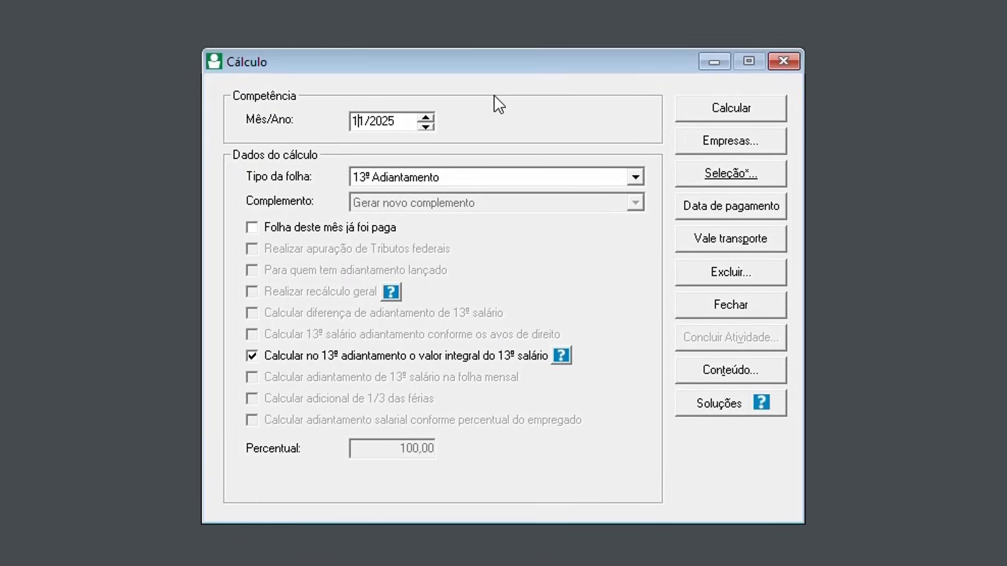
pyautogui.press('Tab')
pyautogui.click(413, 177)
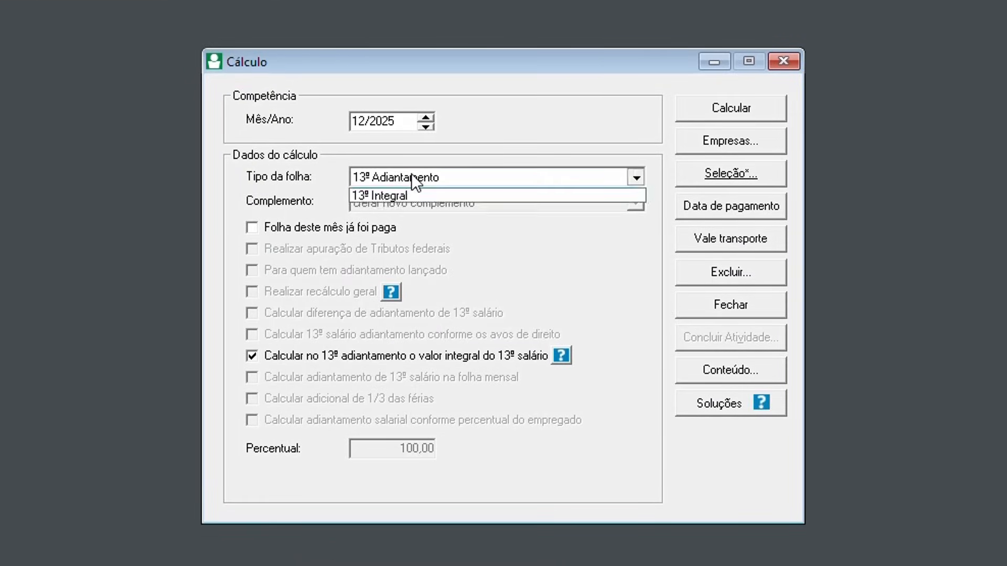
pyautogui.click(400, 262)
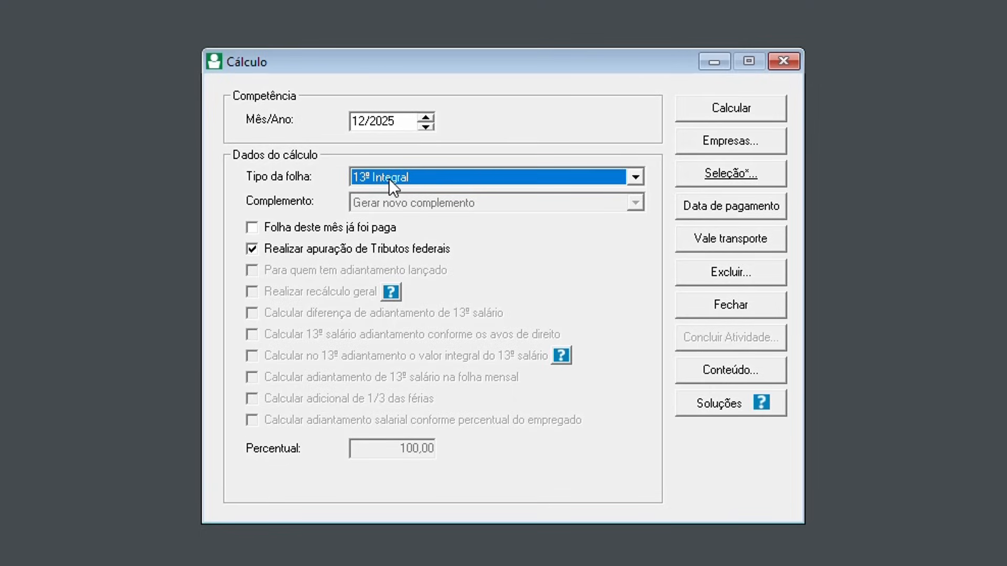
# Calculate the 13º Integral payroll, view its receipt without consulting the federal taxes, and close the receipt and calculation windows
pyautogui.click(731, 111)
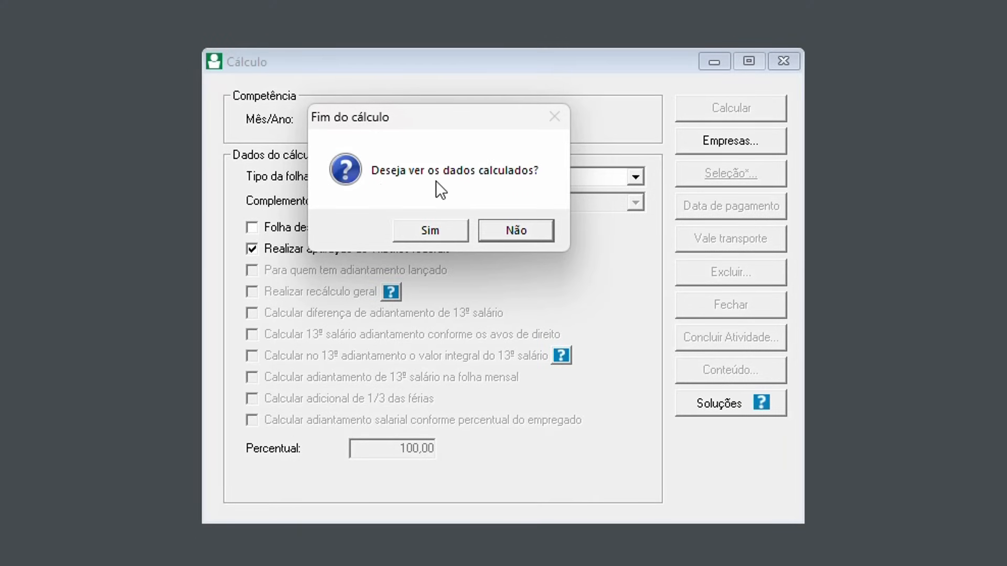
pyautogui.click(439, 229)
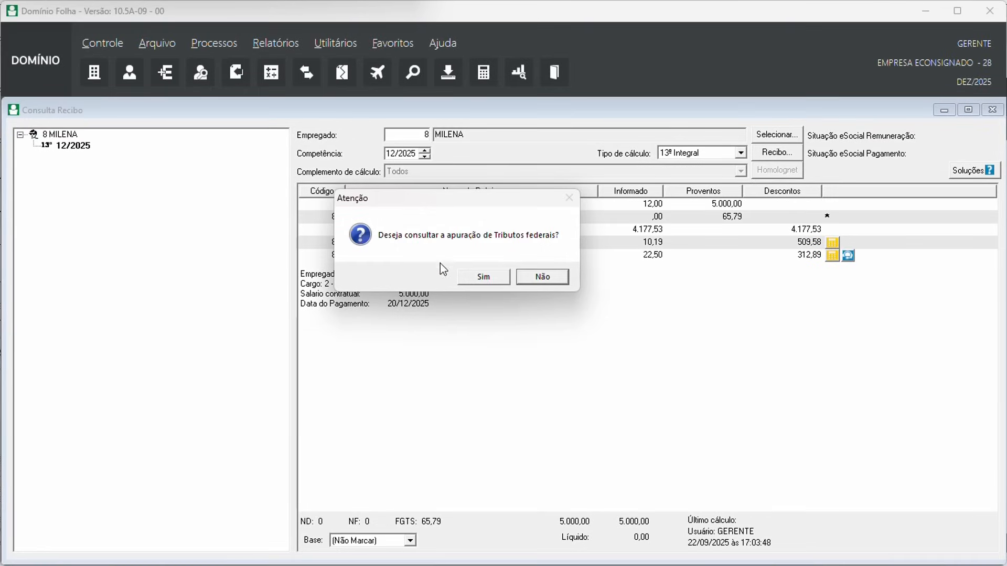
pyautogui.click(548, 273)
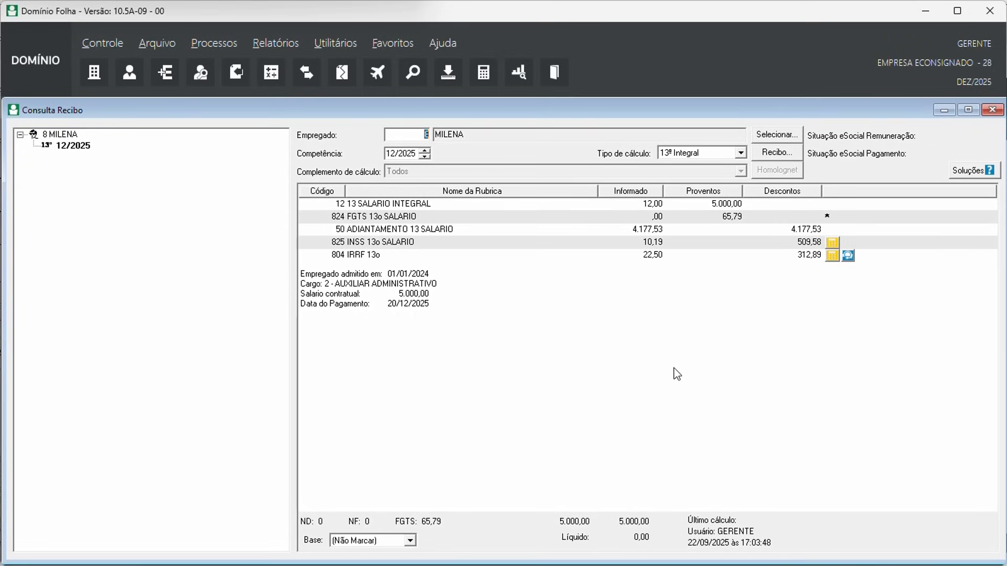
pyautogui.click(994, 112)
pyautogui.click(698, 159)
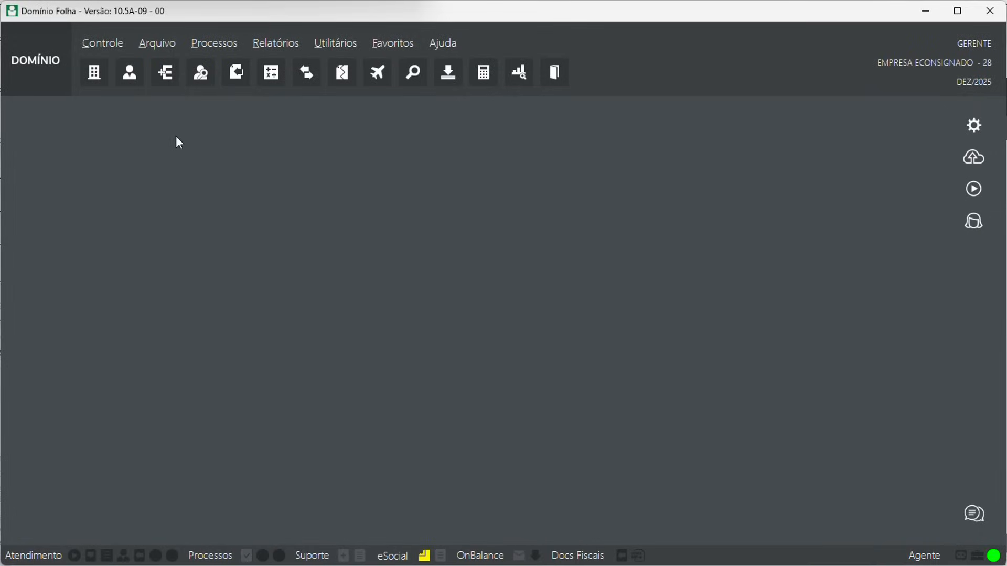
# Look up rubric 9665 and inspect the vacation calculation settings among its fixed entries
pyautogui.click(167, 79)
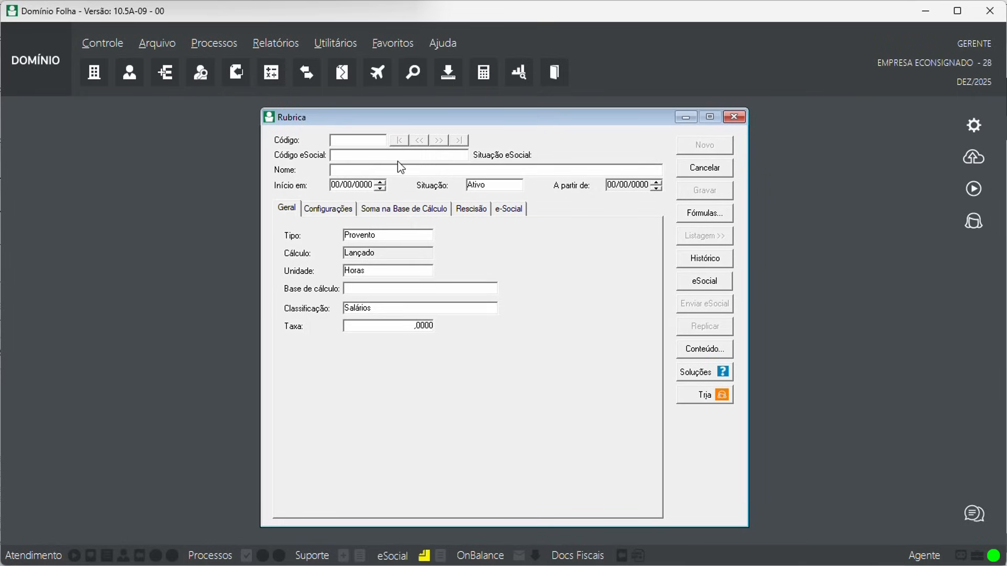
pyautogui.write('5')
pyautogui.press('Return')
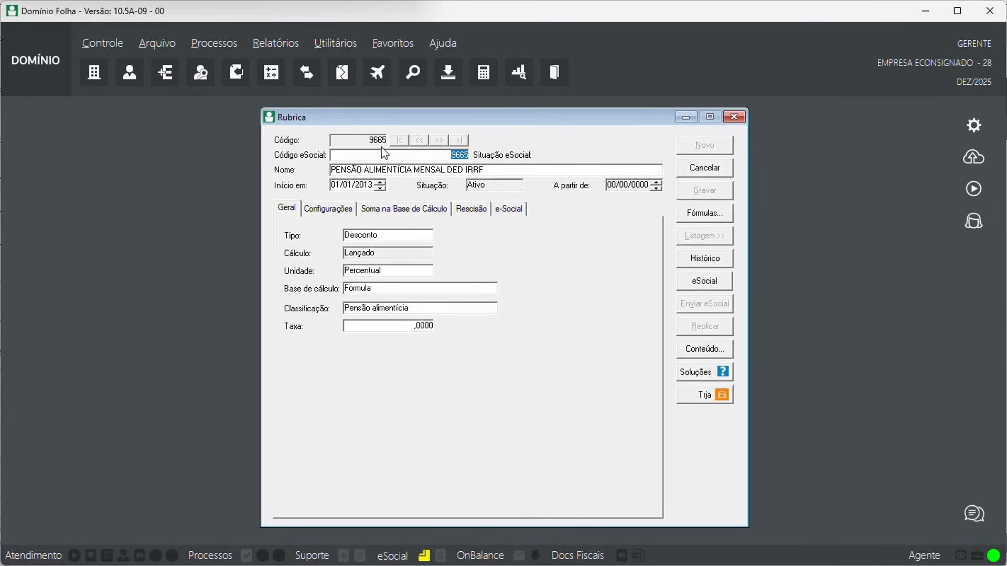
pyautogui.click(321, 216)
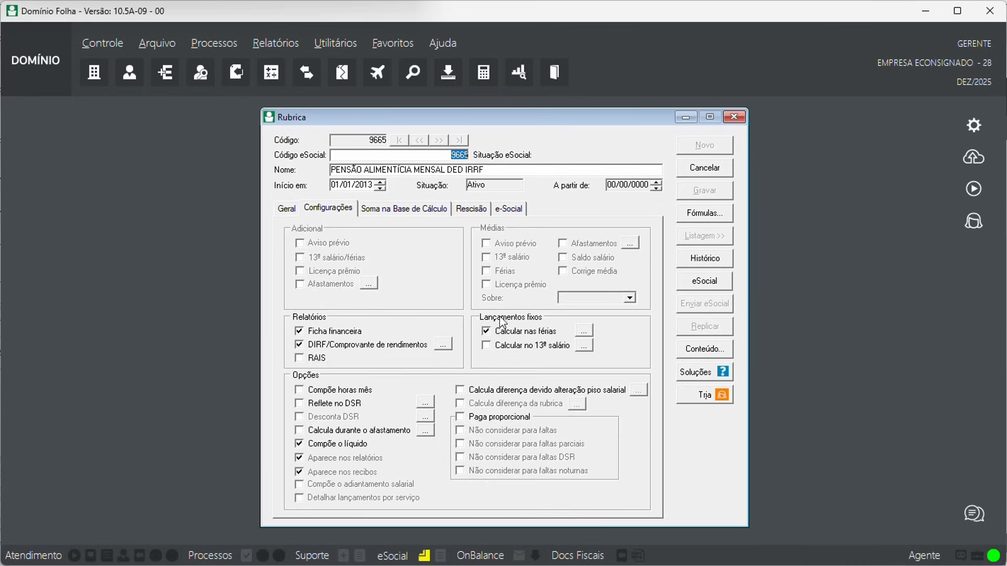
pyautogui.click(585, 332)
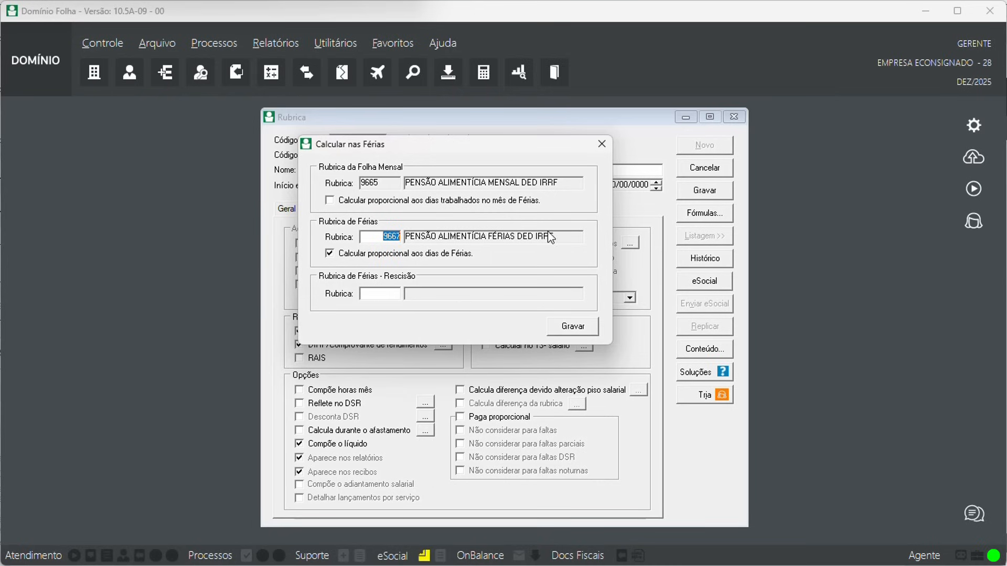
pyautogui.click(602, 144)
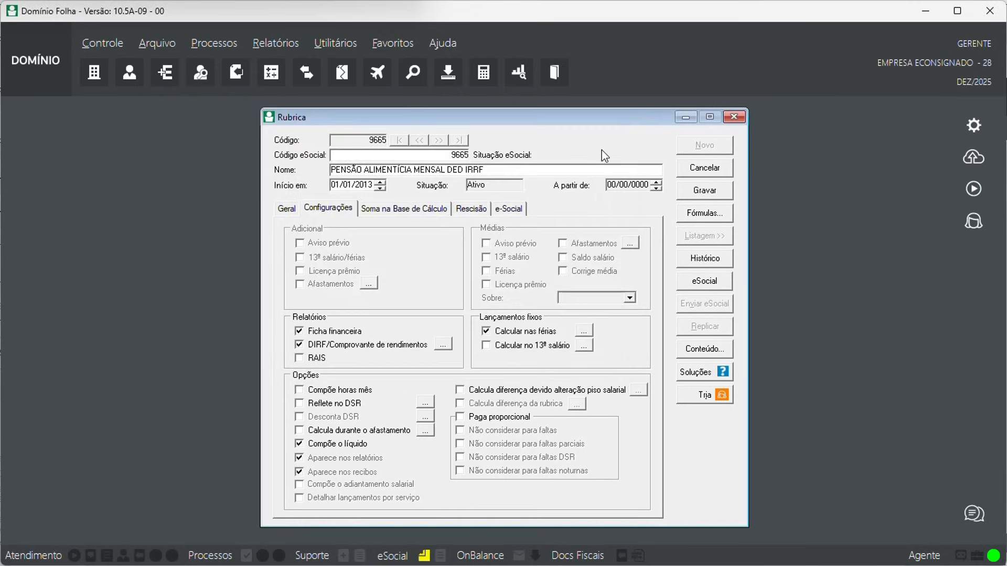
# Enable the 13th salary calculation for the rubric, inspect its 13º - Rescisão setting, and close the rubric without saving
pyautogui.click(512, 347)
pyautogui.click(584, 346)
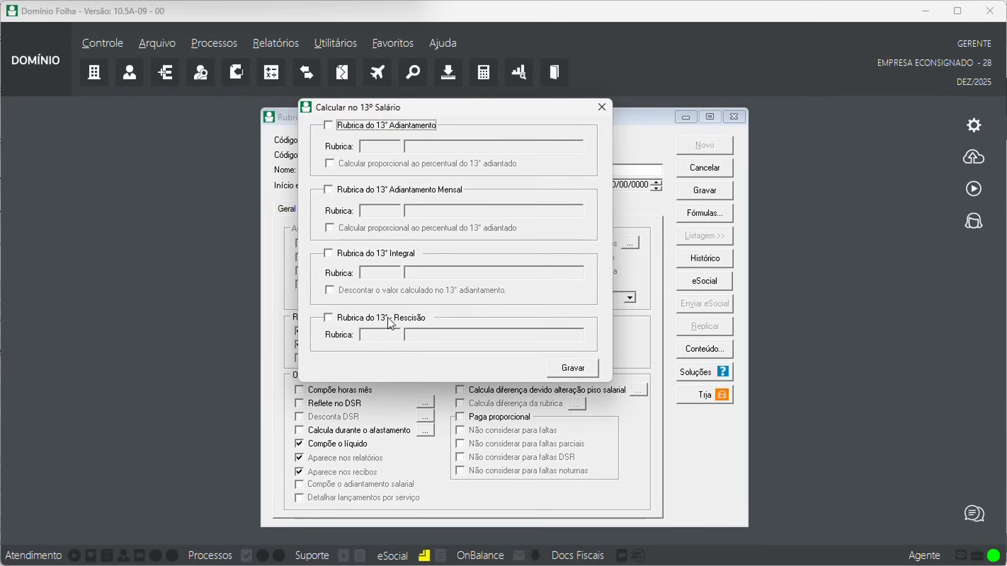
pyautogui.click(387, 319)
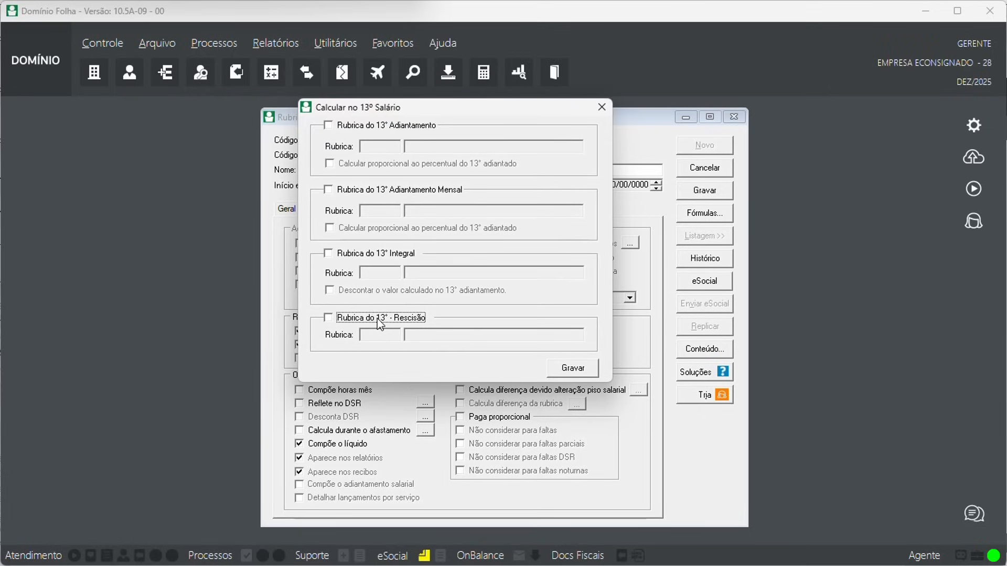
pyautogui.click(601, 107)
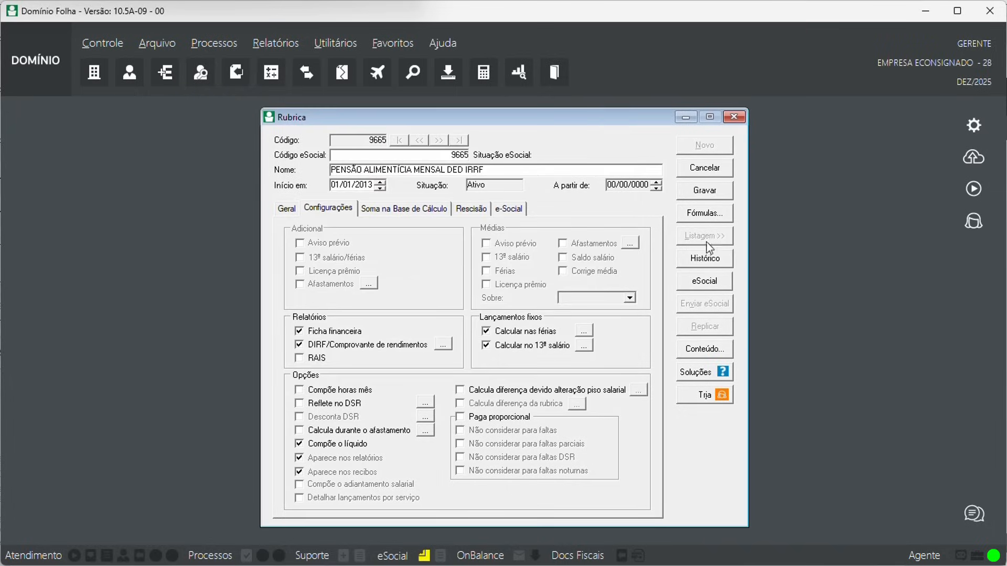
pyautogui.click(734, 117)
pyautogui.click(464, 278)
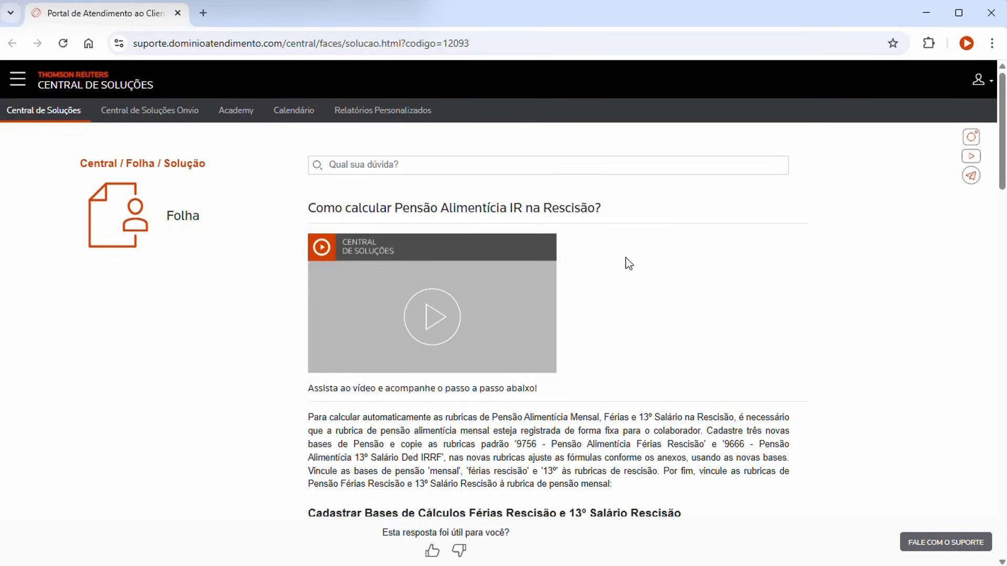
# In the browser, read the support article on calculating Pensão Alimentícia IR in a termination
pyautogui.scroll(-3, 625, 259)
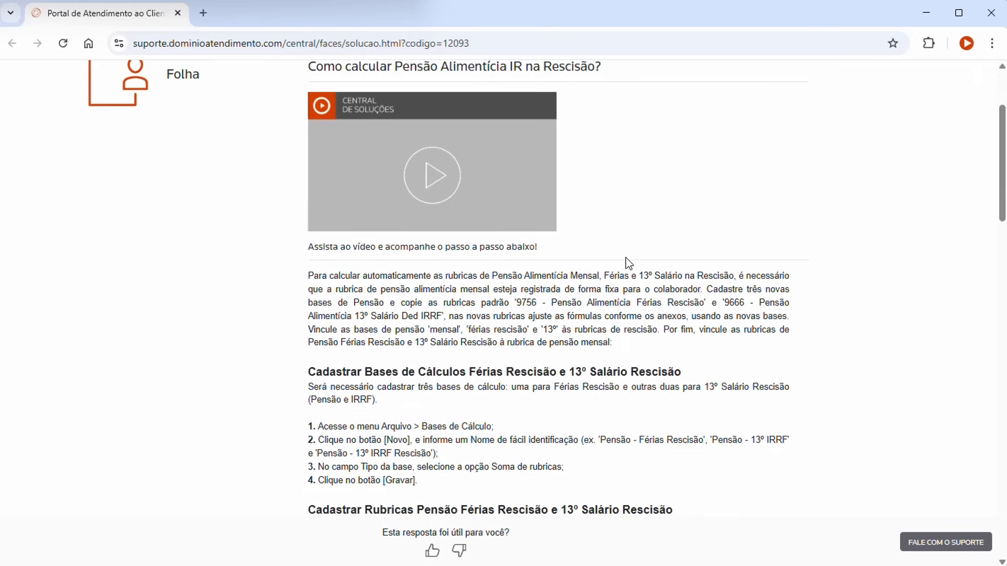
pyautogui.scroll(-3, 625, 258)
pyautogui.scroll(-3, 626, 258)
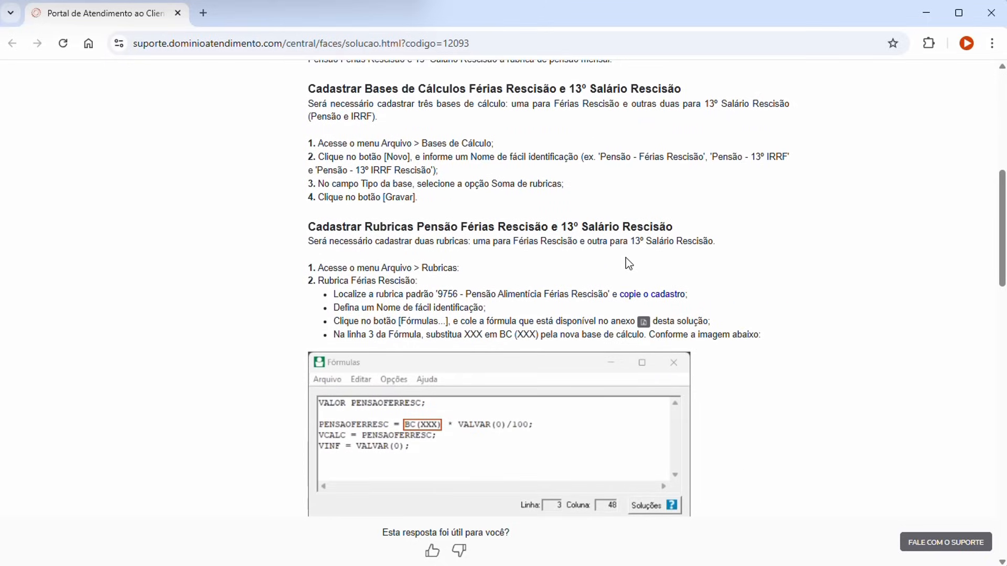
pyautogui.scroll(-4, 625, 257)
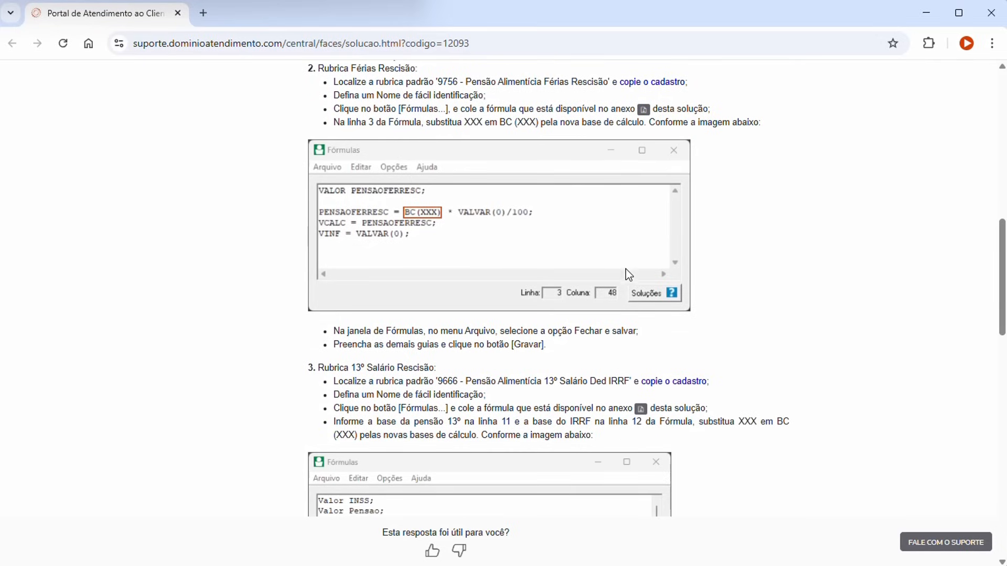
pyautogui.scroll(-8, 627, 262)
pyautogui.scroll(-4, 630, 345)
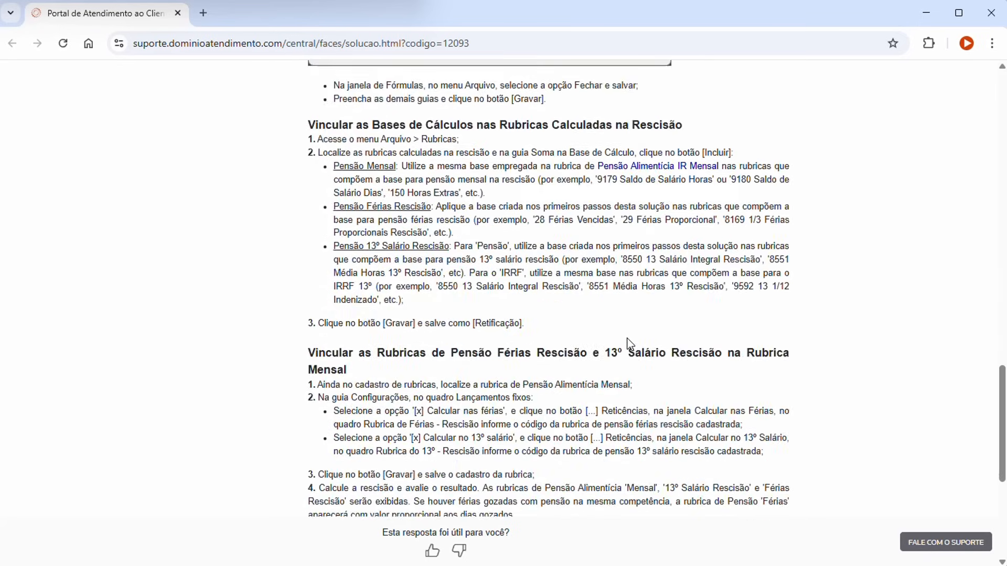
pyautogui.scroll(20, 630, 345)
pyautogui.scroll(4, 630, 344)
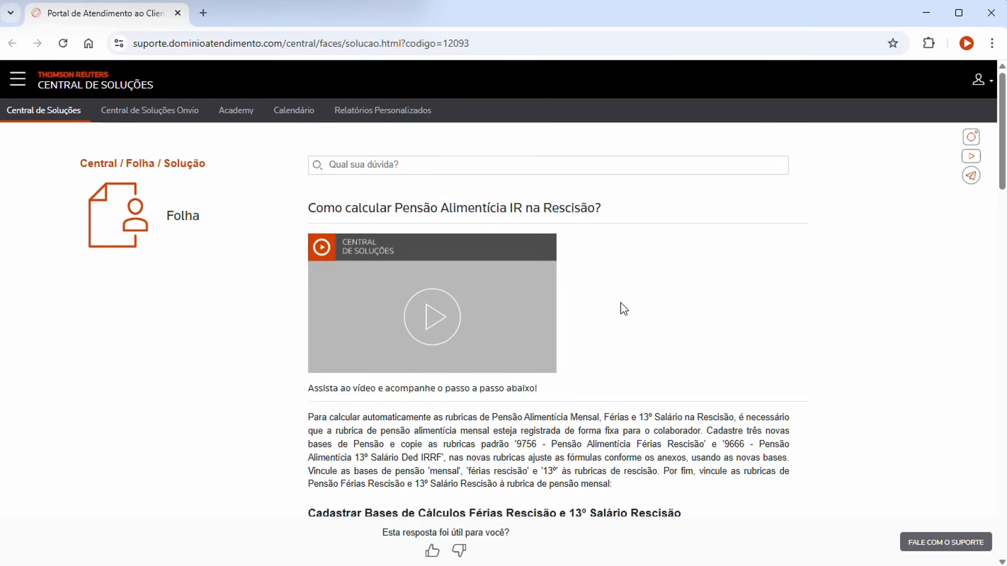
# Switch back to Domínio Folha and view the payroll charges in Pagamentos for period 09/2025
pyautogui.hotkey('alt', 'Tab')
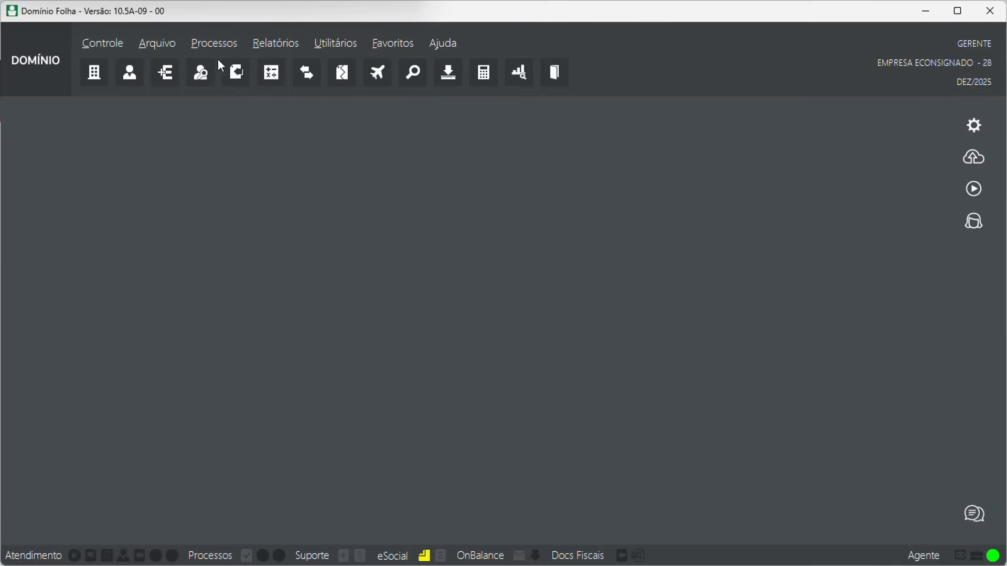
pyautogui.click(214, 43)
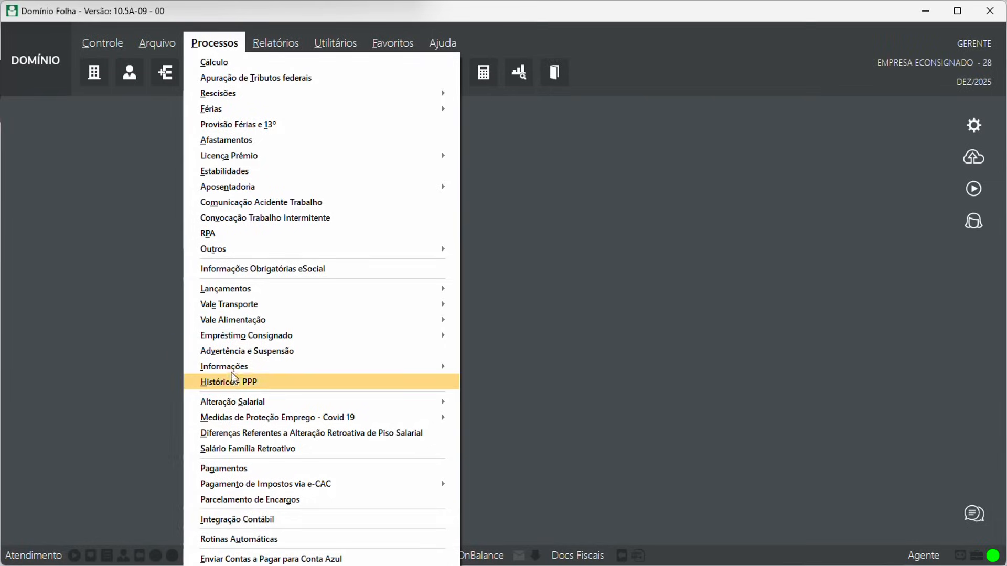
pyautogui.click(233, 469)
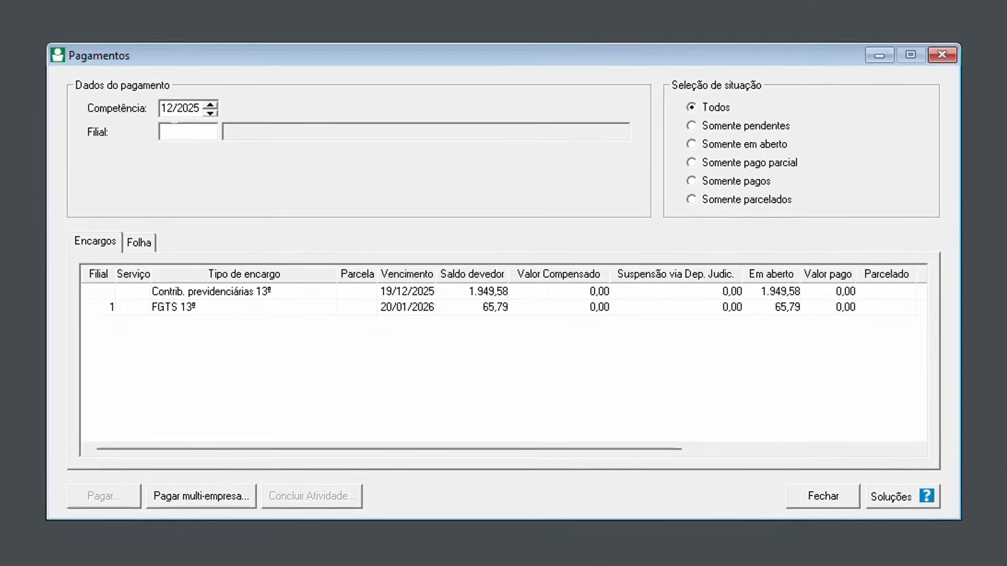
pyautogui.write('09')
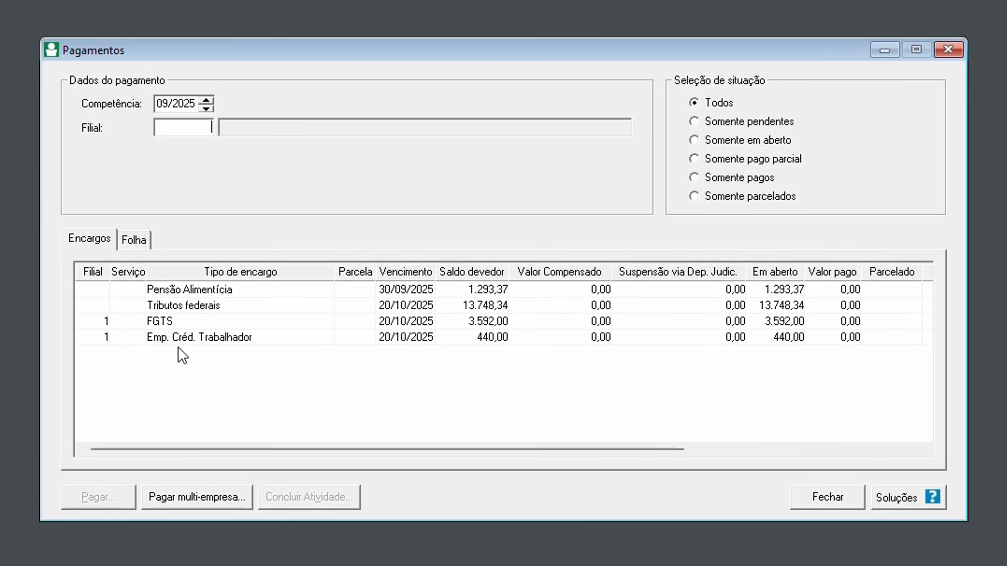
# Compare the FGTS and Emp. Créd. Trabalhador charges of 09/2025 by highlighting their rows and clearing the selection
pyautogui.click(171, 341)
pyautogui.keyDown('ctrl'); pyautogui.click(173, 323); pyautogui.keyUp('ctrl')
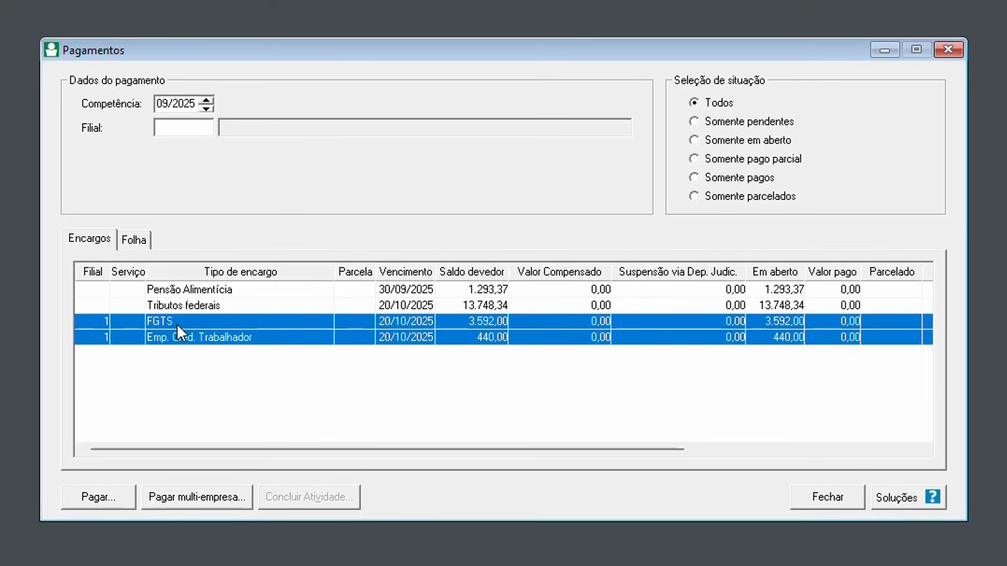
pyautogui.keyDown('ctrl'); pyautogui.click(178, 321); pyautogui.keyUp('ctrl')
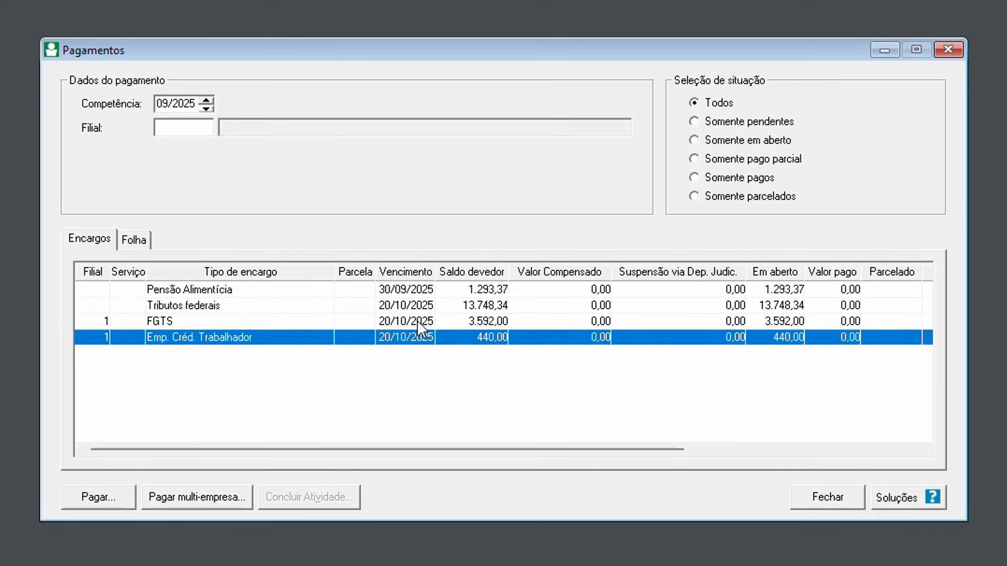
pyautogui.keyDown('ctrl'); pyautogui.click(205, 339); pyautogui.keyUp('ctrl')
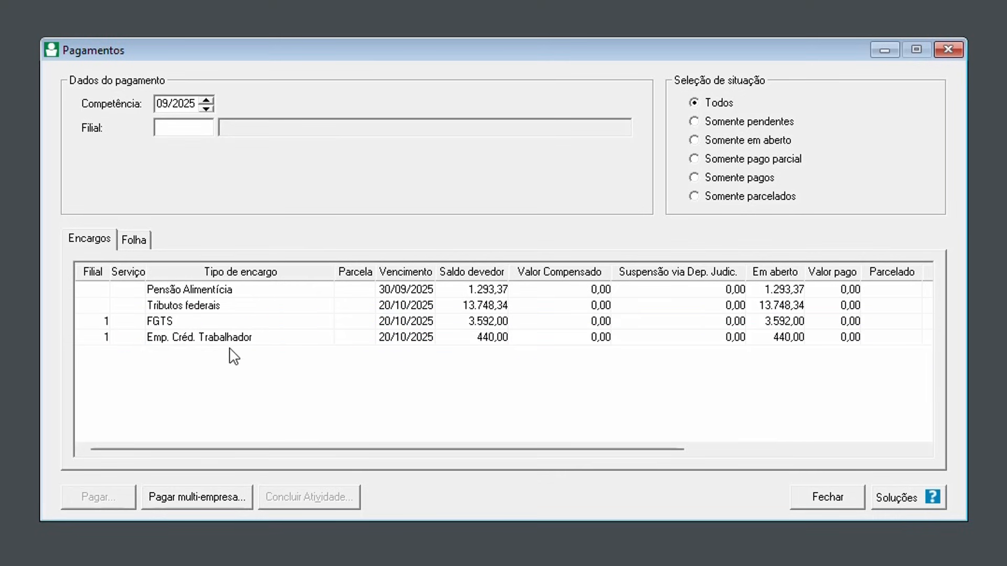
pyautogui.click(262, 338)
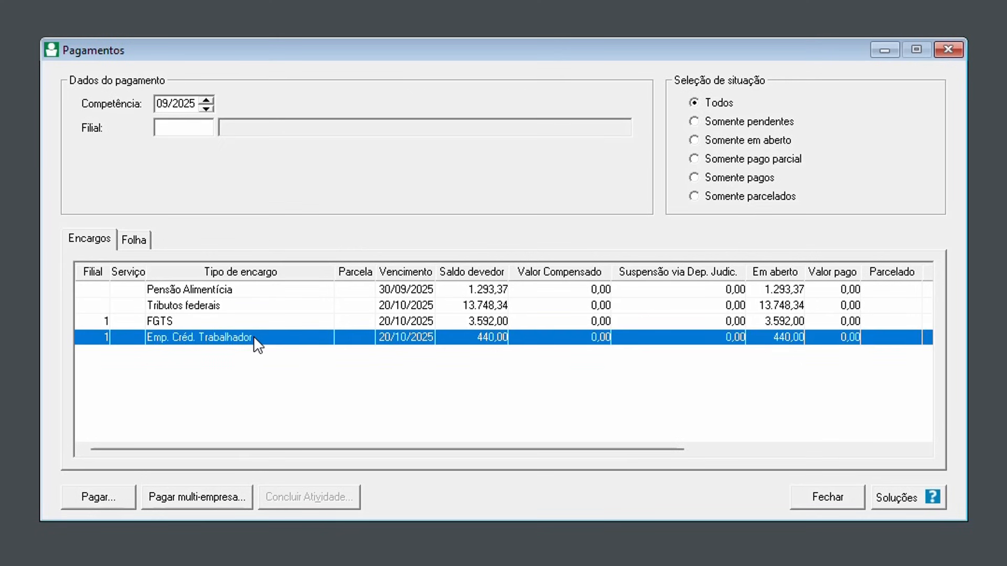
pyautogui.keyDown('ctrl'); pyautogui.click(177, 340); pyautogui.keyUp('ctrl')
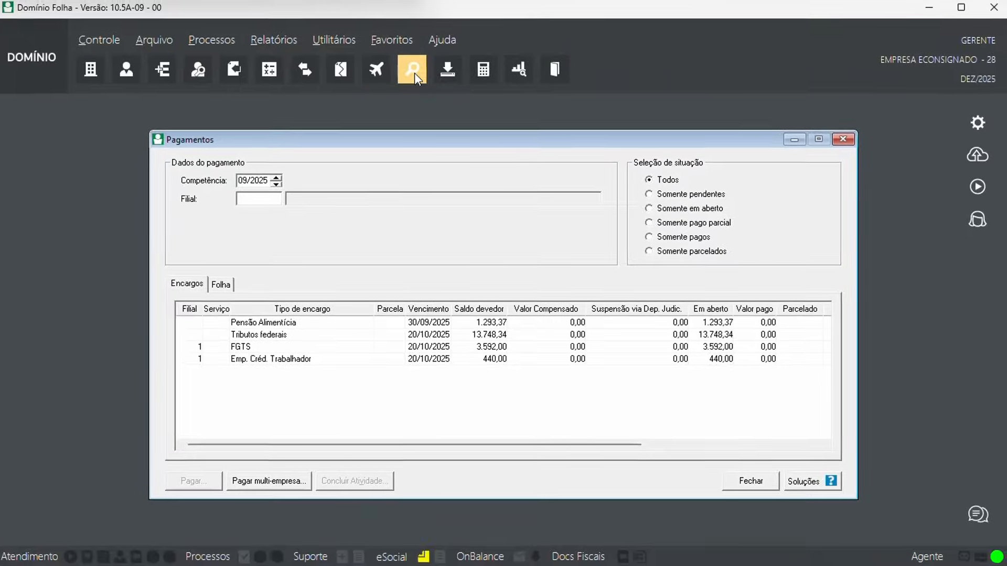
# Consult the employee's Folha Mensal receipt for 09/2025, review the worker credit loan deductions, and close the receipt
pyautogui.click(413, 69)
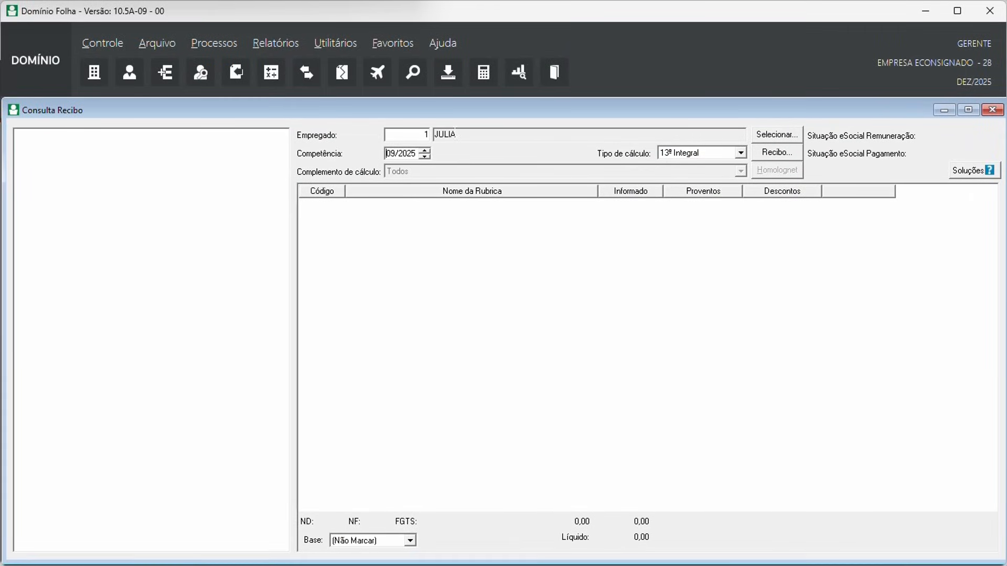
pyautogui.click(684, 153)
pyautogui.click(684, 165)
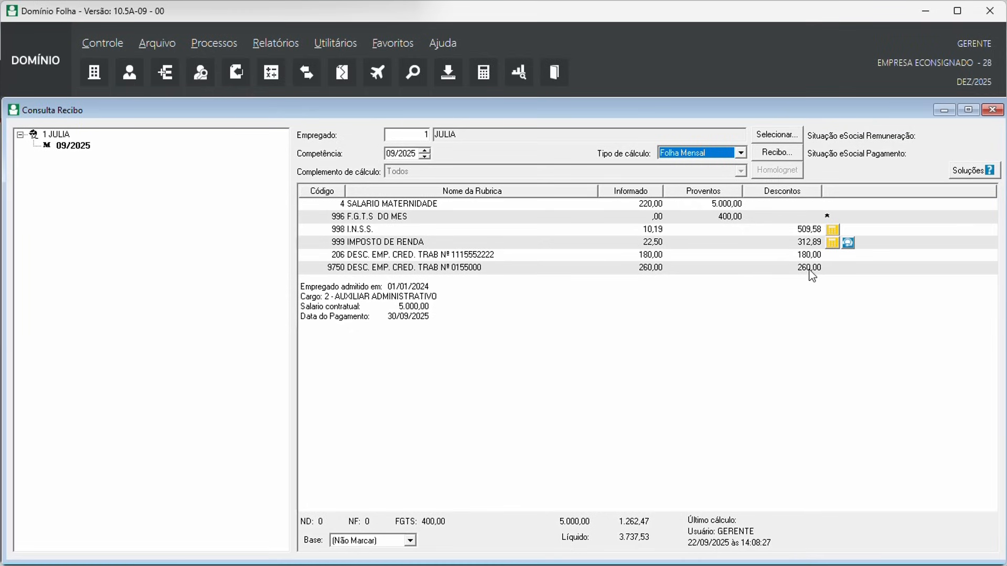
pyautogui.click(993, 110)
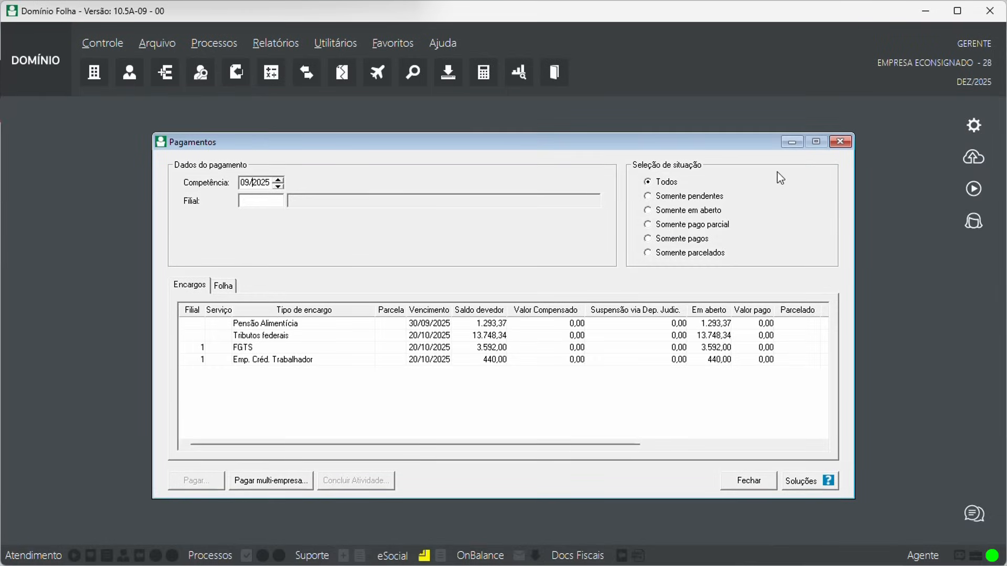
# View the payment form of the Emp. Créd. Trabalhador charge and cancel it without recording a payment
pyautogui.click(270, 362)
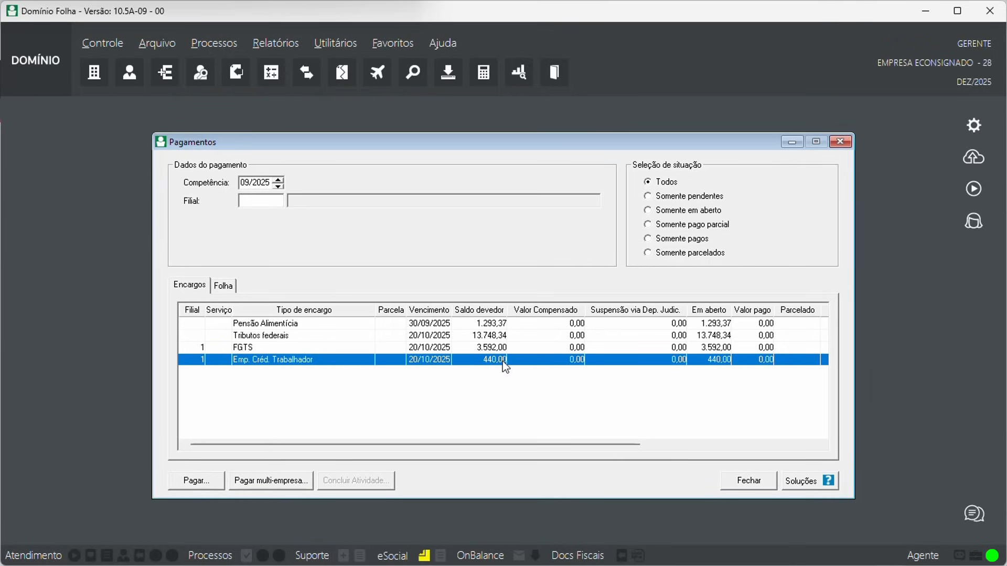
pyautogui.click(197, 481)
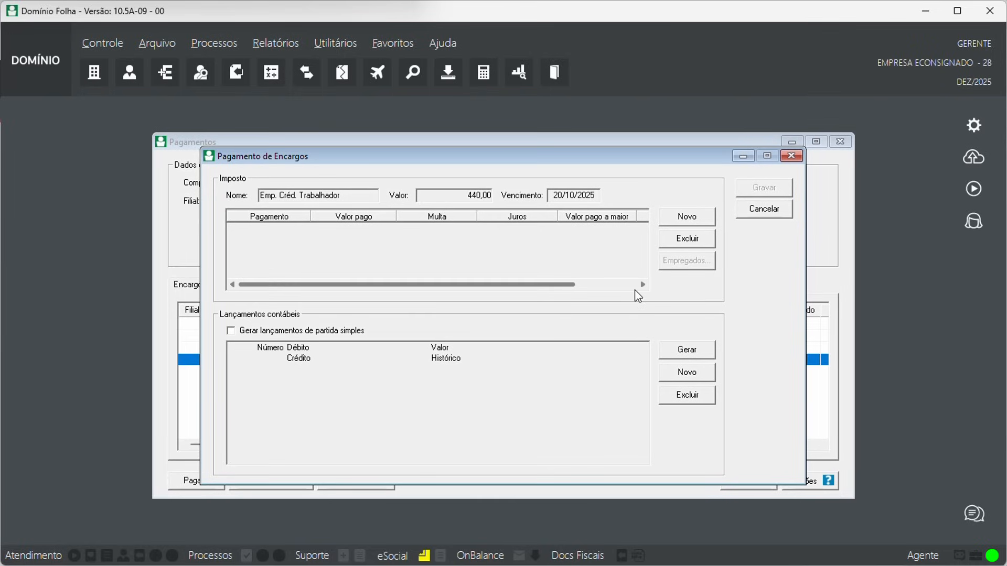
pyautogui.click(772, 208)
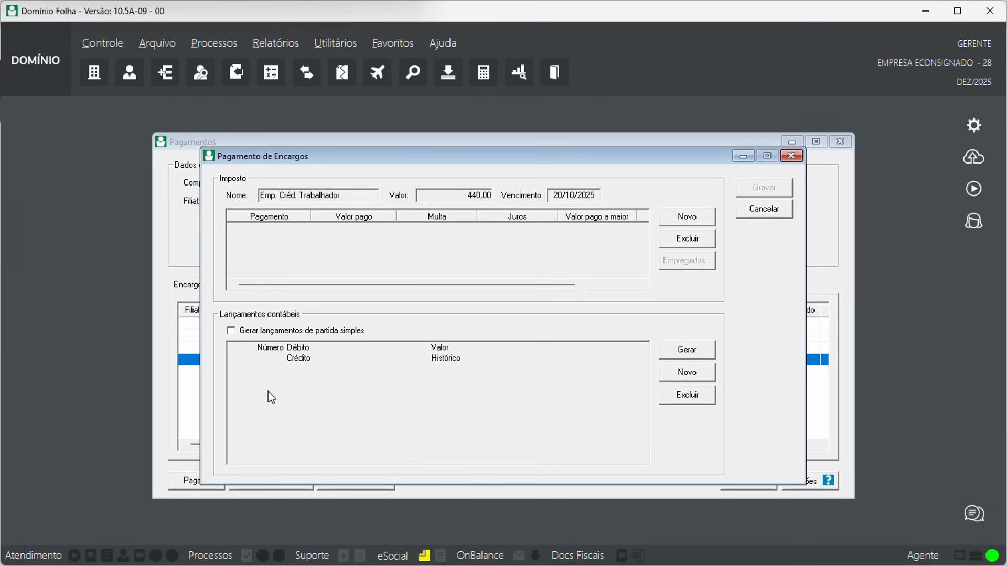
# Highlight the Emp. Créd. Trabalhador and FGTS charges together, clear the selection, and close Pagamentos
pyautogui.click(274, 361)
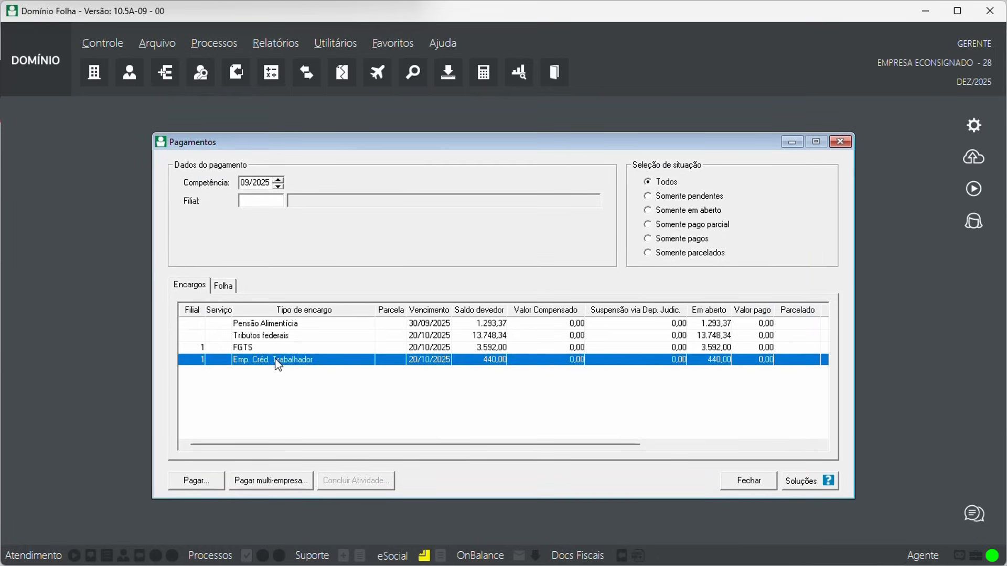
pyautogui.keyDown('ctrl'); pyautogui.click(276, 348); pyautogui.keyUp('ctrl')
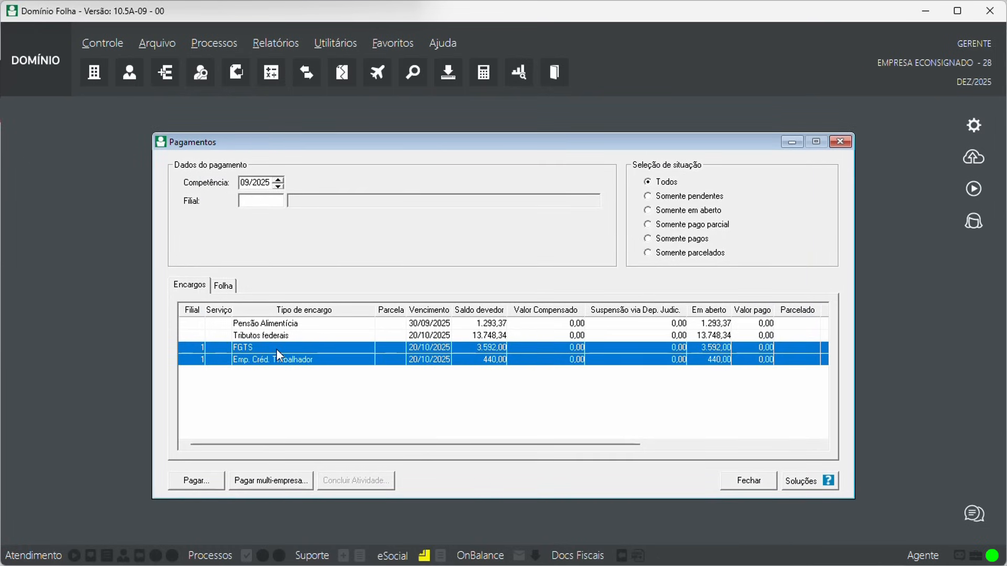
pyautogui.keyDown('ctrl'); pyautogui.click(276, 349); pyautogui.keyUp('ctrl')
pyautogui.keyDown('ctrl'); pyautogui.click(282, 361); pyautogui.keyUp('ctrl')
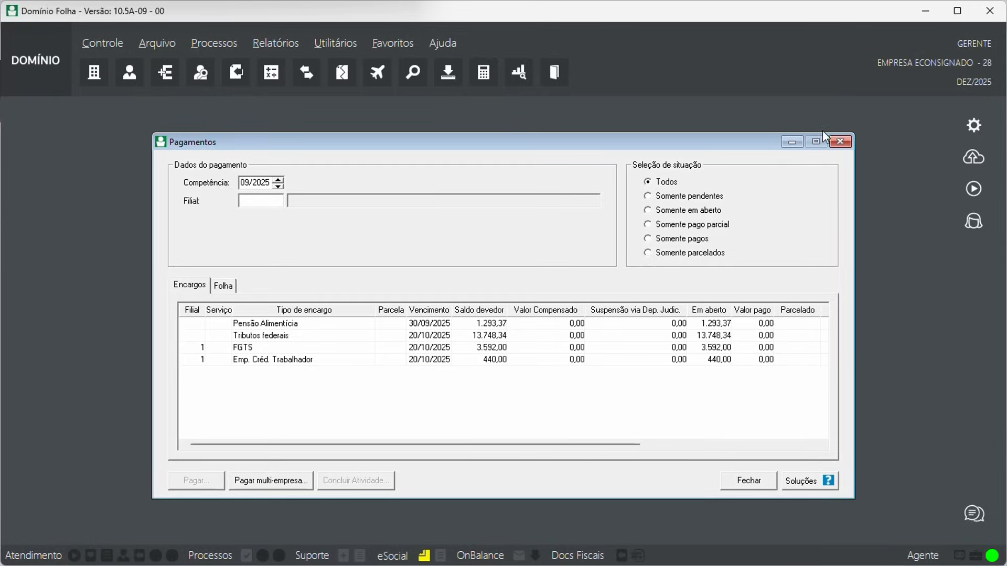
pyautogui.click(840, 142)
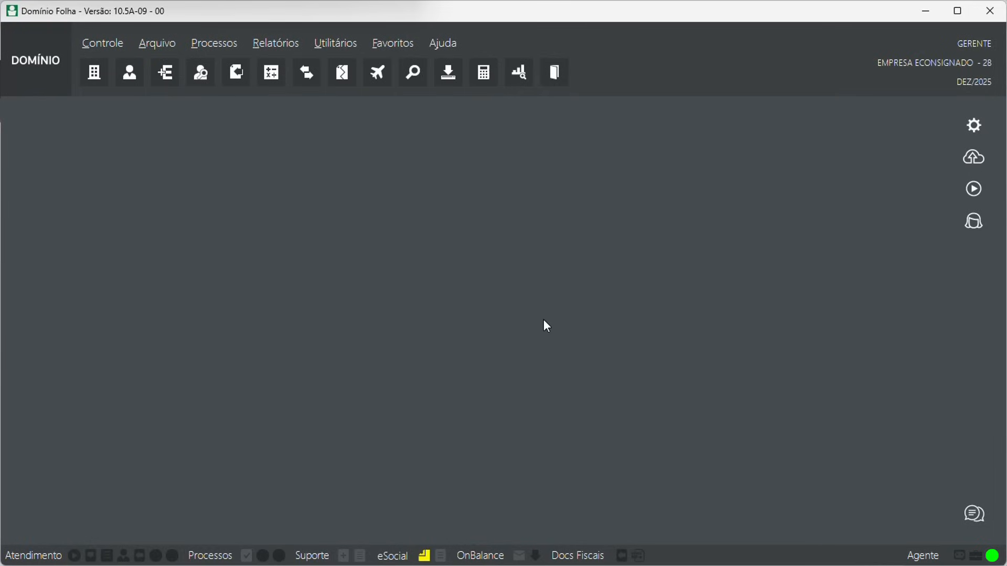
# Open the employee's EMPRESTIMO 1 in Empréstimo Consignado and view its discount settings
pyautogui.click(201, 48)
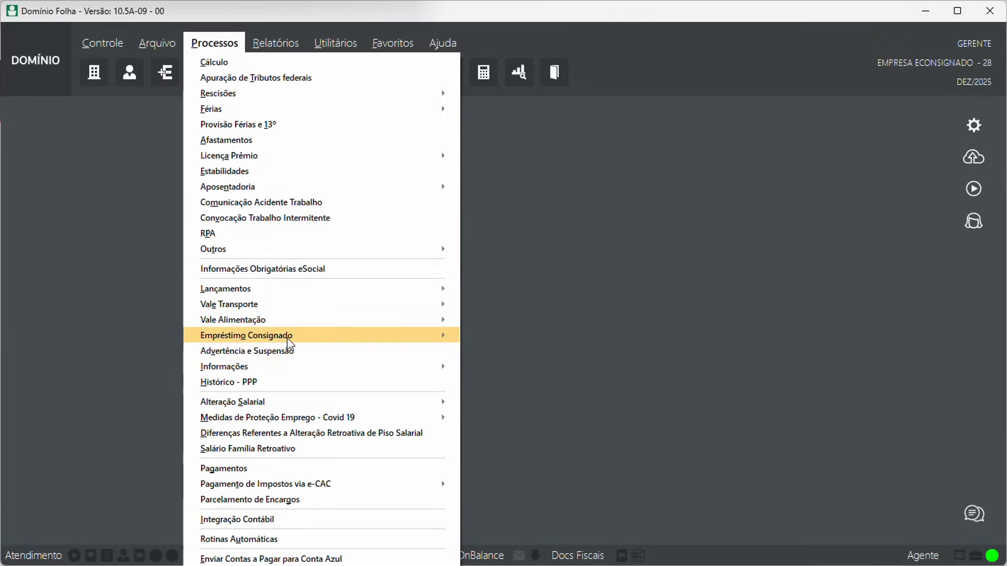
pyautogui.moveTo(403, 332)
pyautogui.click(505, 357)
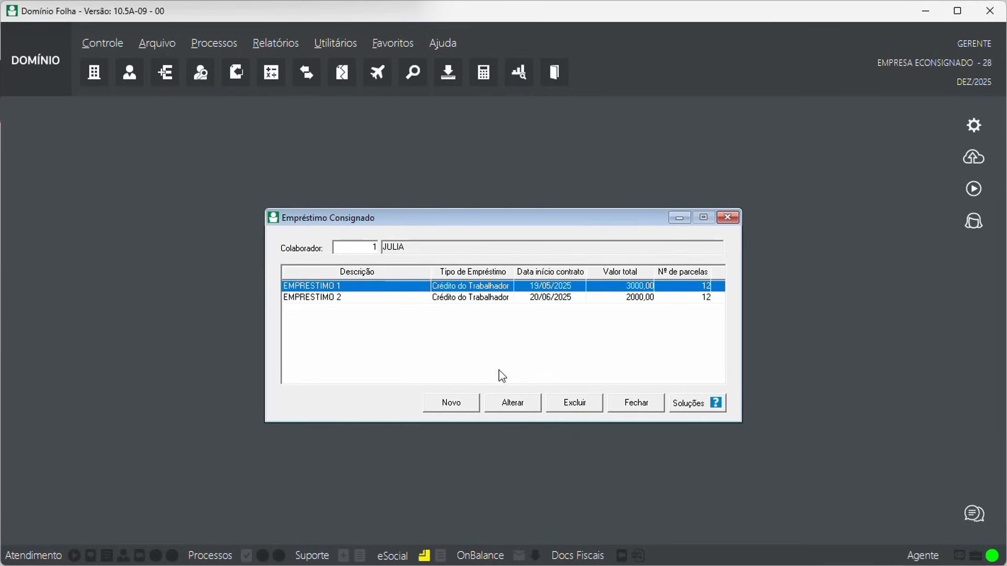
pyautogui.click(513, 402)
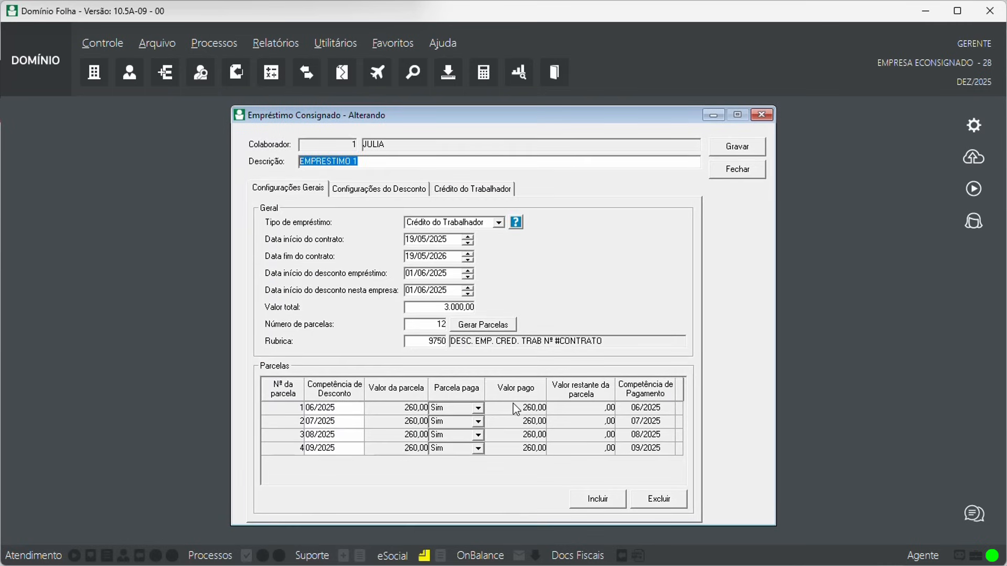
pyautogui.click(348, 194)
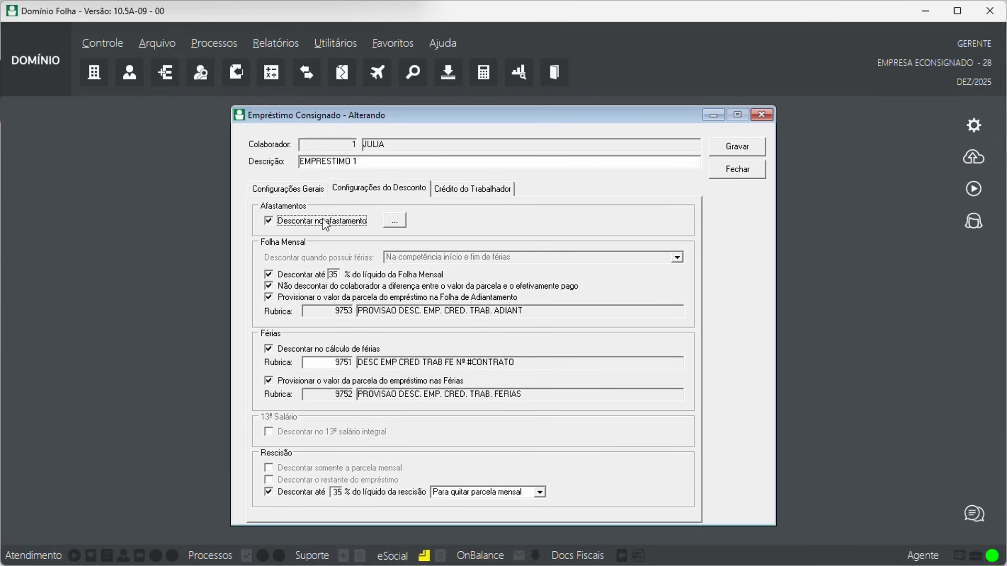
# Inspect which leave types are included in the loan's discount on leave, and close the loan windows without saving
pyautogui.click(395, 220)
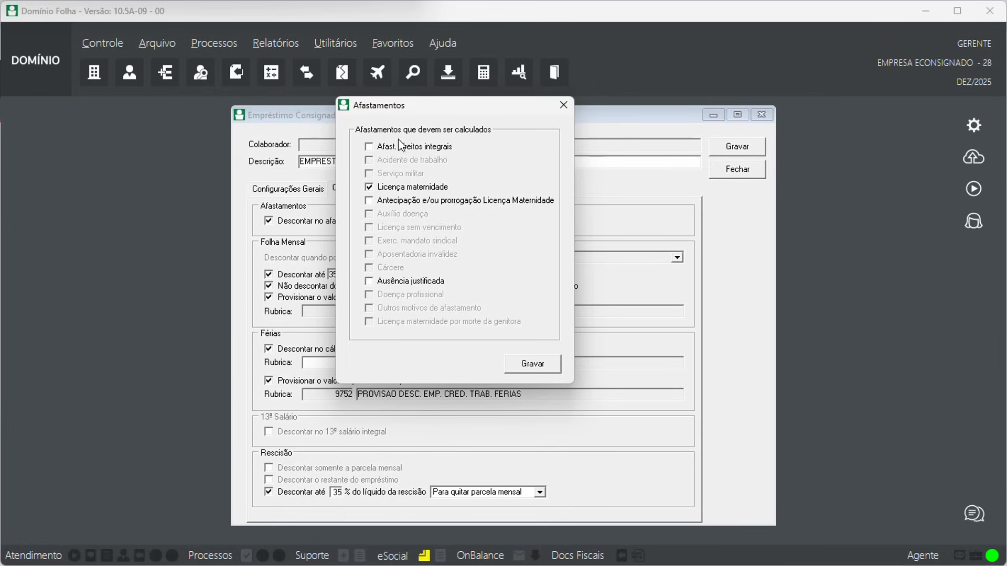
pyautogui.click(562, 104)
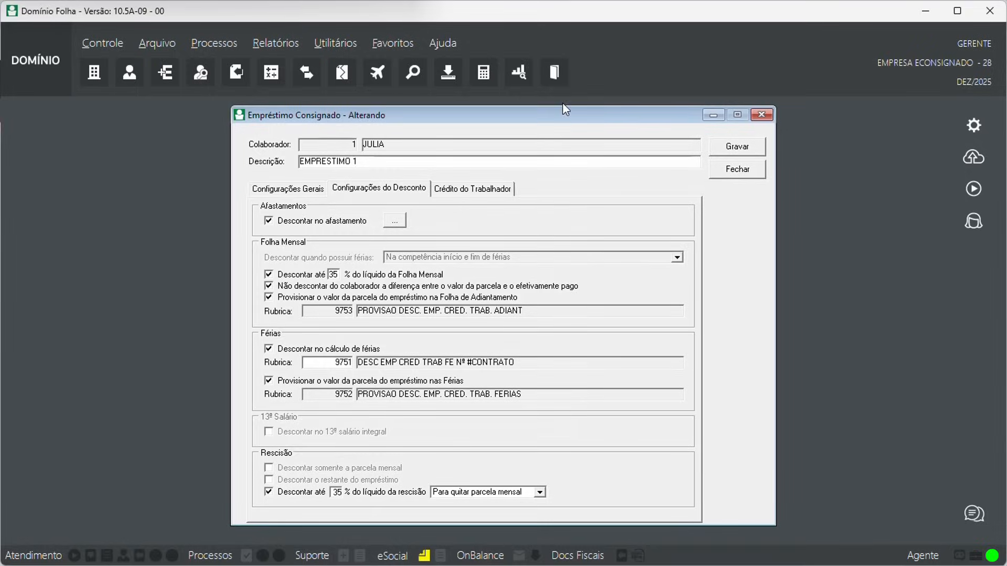
pyautogui.click(719, 171)
pyautogui.click(730, 216)
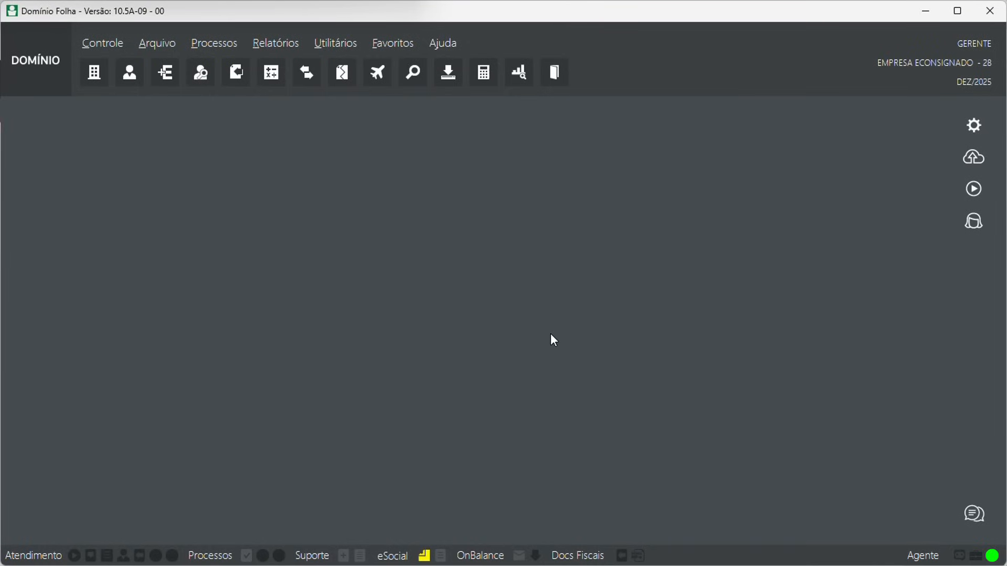
# Reopen Pagamentos for 09/2025 and add a new payment for the Tributos federais charge
pyautogui.click(193, 44)
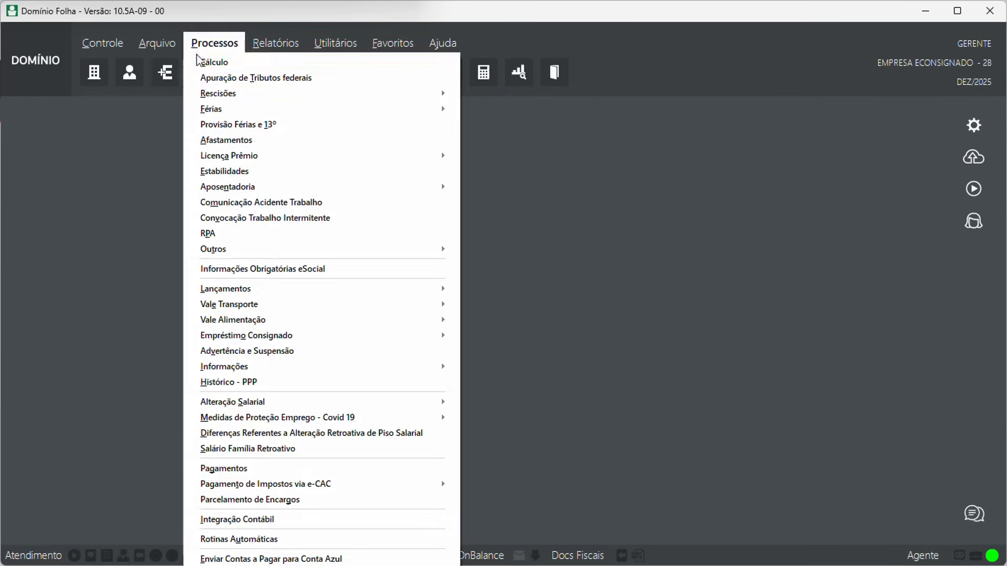
pyautogui.click(248, 469)
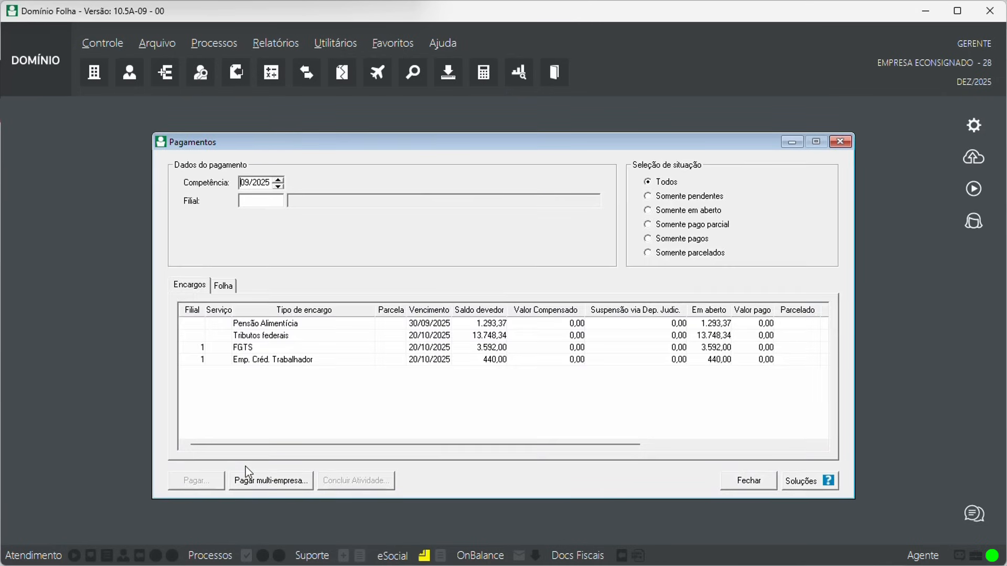
pyautogui.click(289, 338)
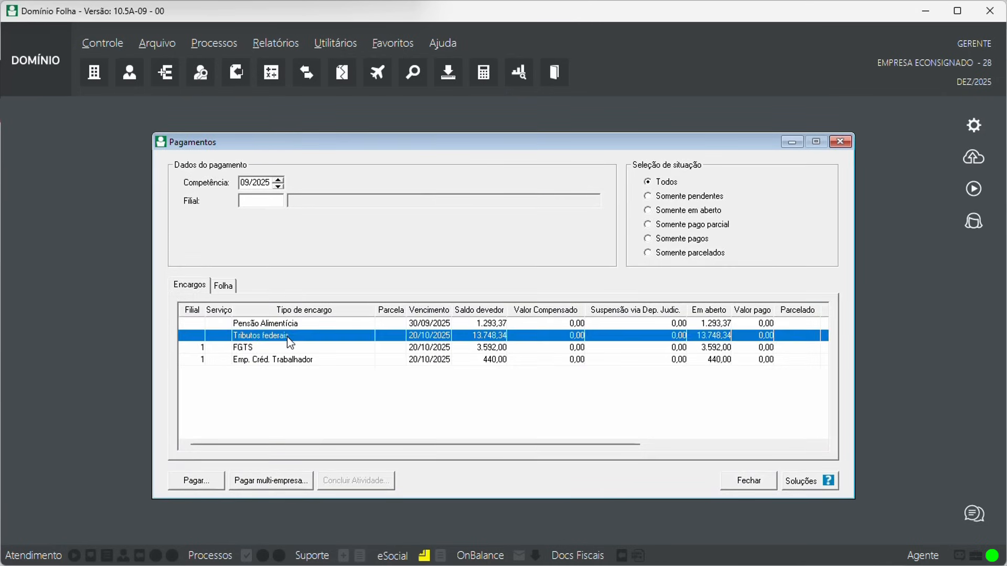
pyautogui.click(197, 481)
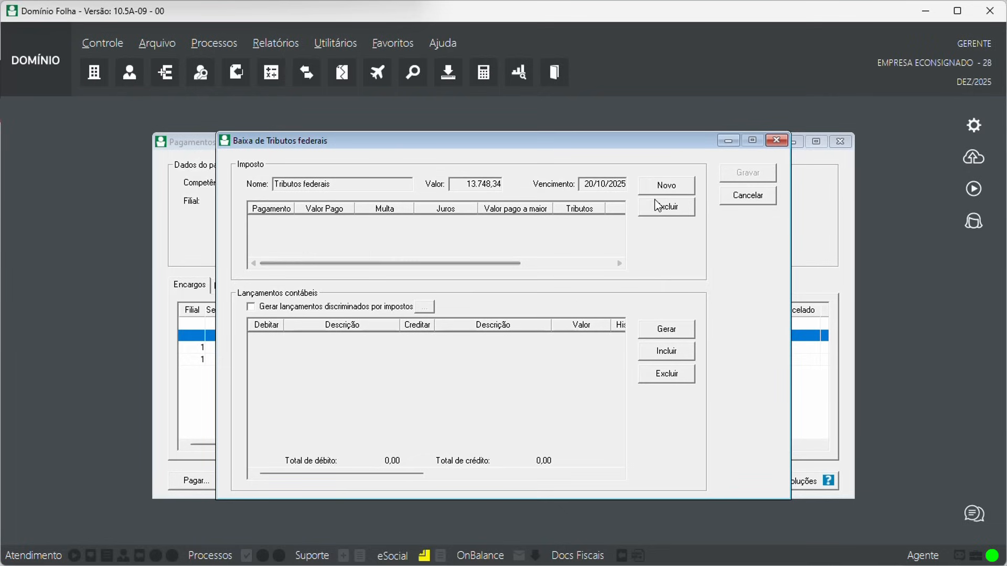
pyautogui.click(667, 189)
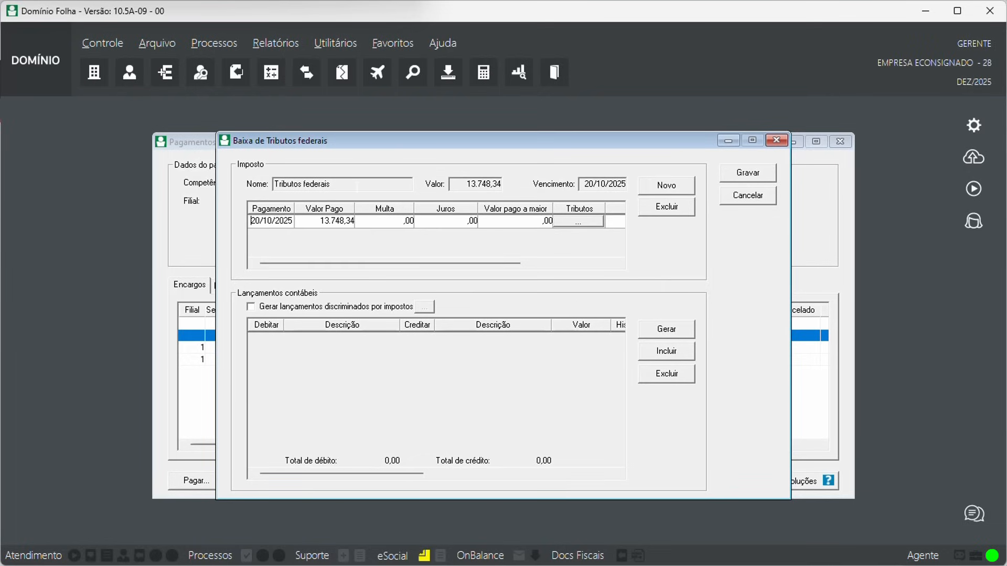
# Review the payment's breakdown by federal tax and generate its accounting entries
pyautogui.click(579, 222)
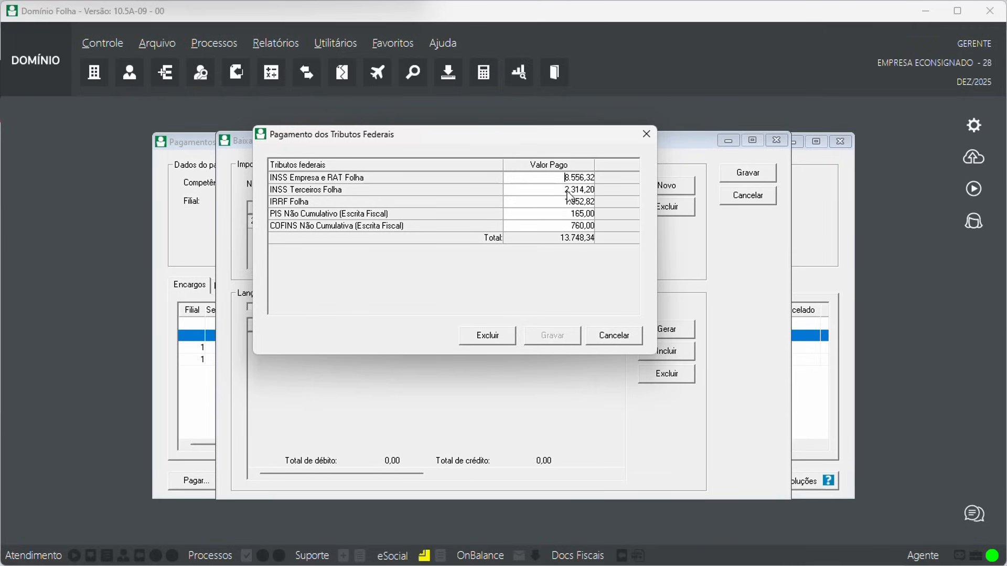
pyautogui.moveTo(575, 178); pyautogui.dragTo(595, 188)
pyautogui.click(646, 134)
pyautogui.click(321, 222)
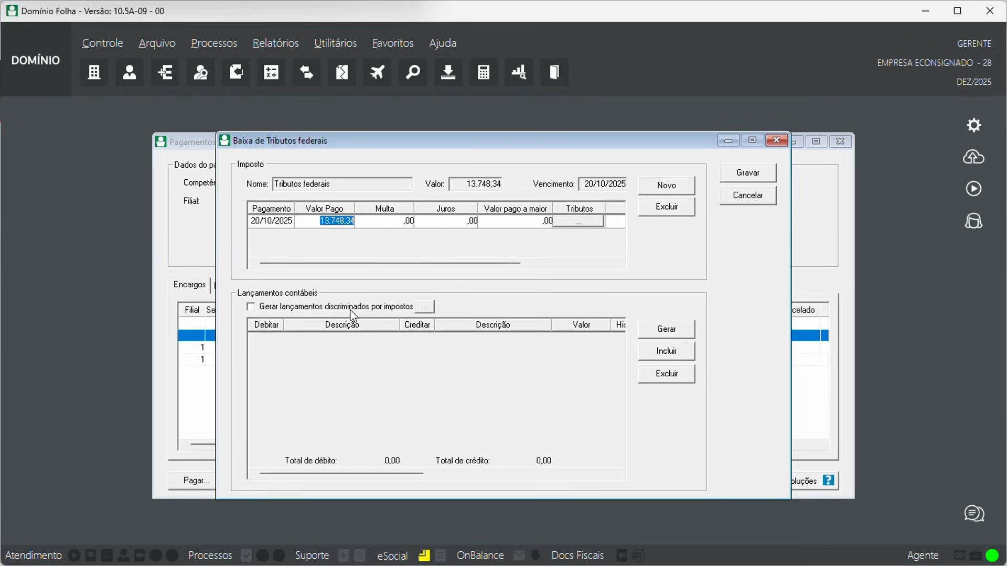
pyautogui.click(670, 334)
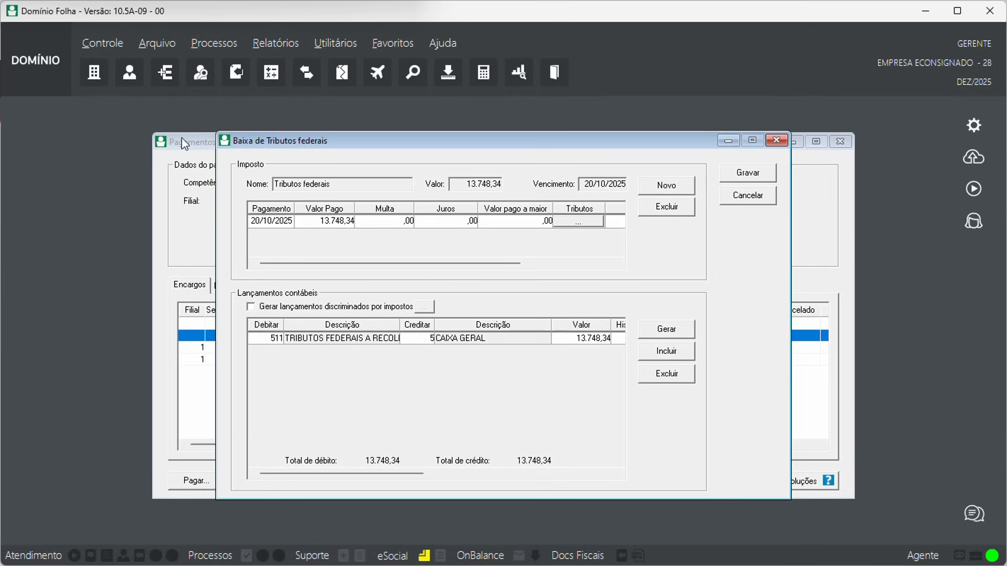
# Check the accounting integration settings for charge payments of TRIBUTOS FEDERAIS and close the configuration
pyautogui.click(157, 42)
pyautogui.moveTo(222, 495)
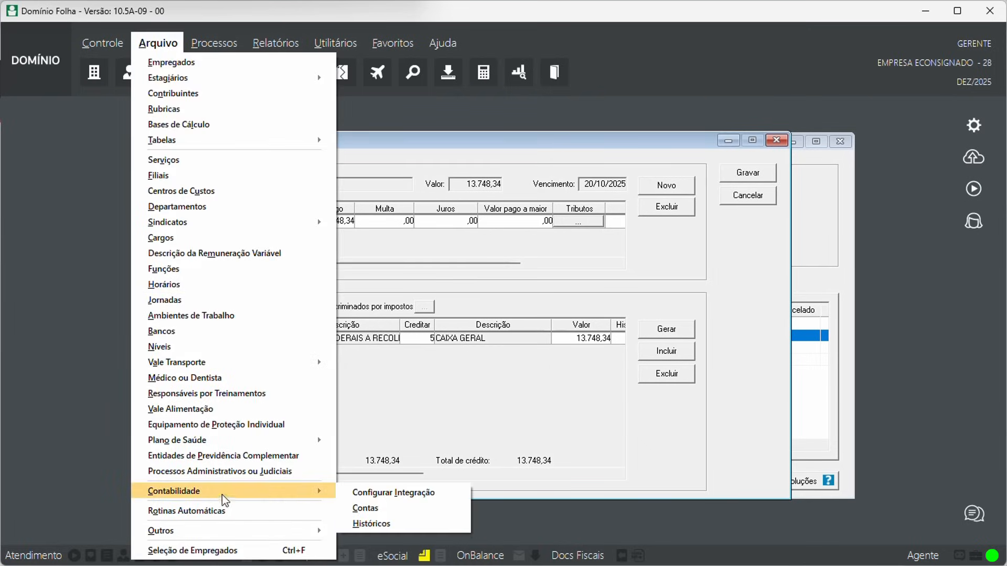
pyautogui.click(391, 492)
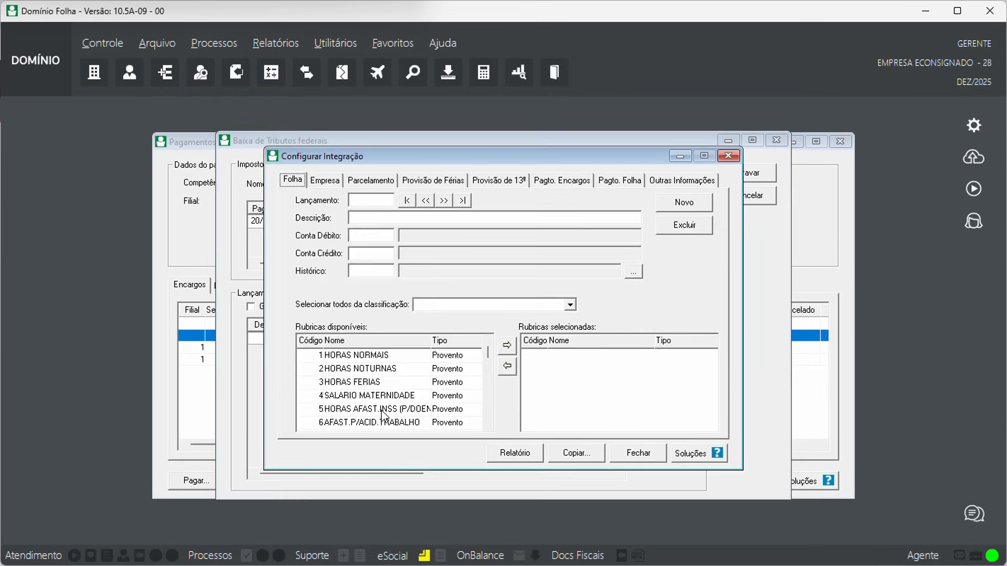
pyautogui.click(556, 184)
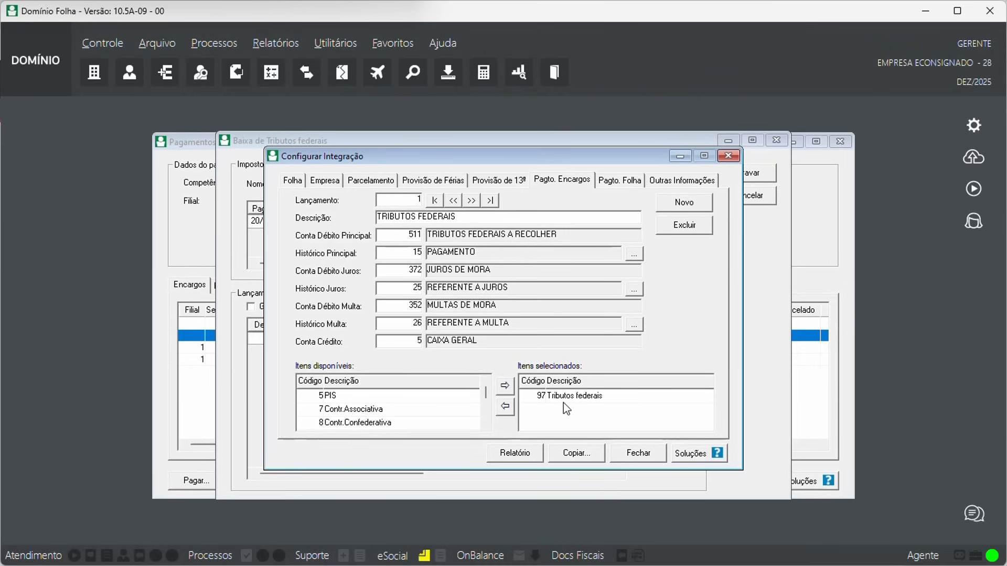
pyautogui.click(728, 157)
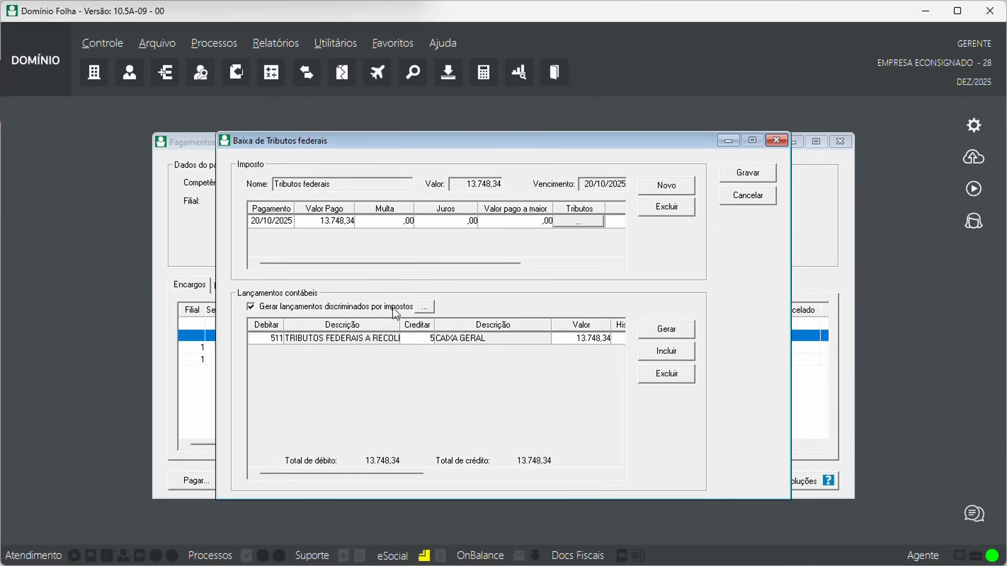
# Check the accounts configured for fines, interest and overpayment, and regenerate the Tributos federais accounting entries itemised by tax
pyautogui.click(425, 309)
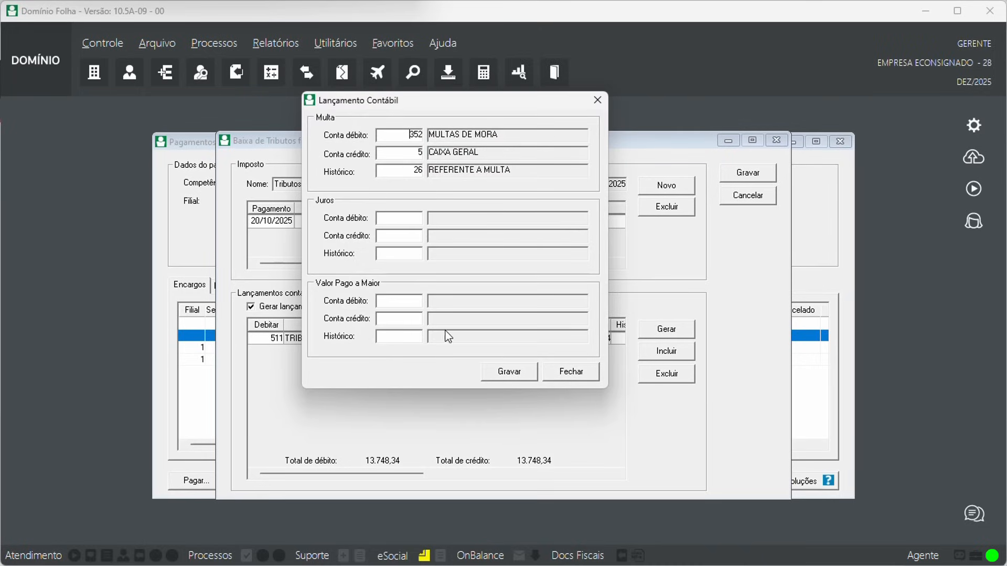
pyautogui.click(571, 372)
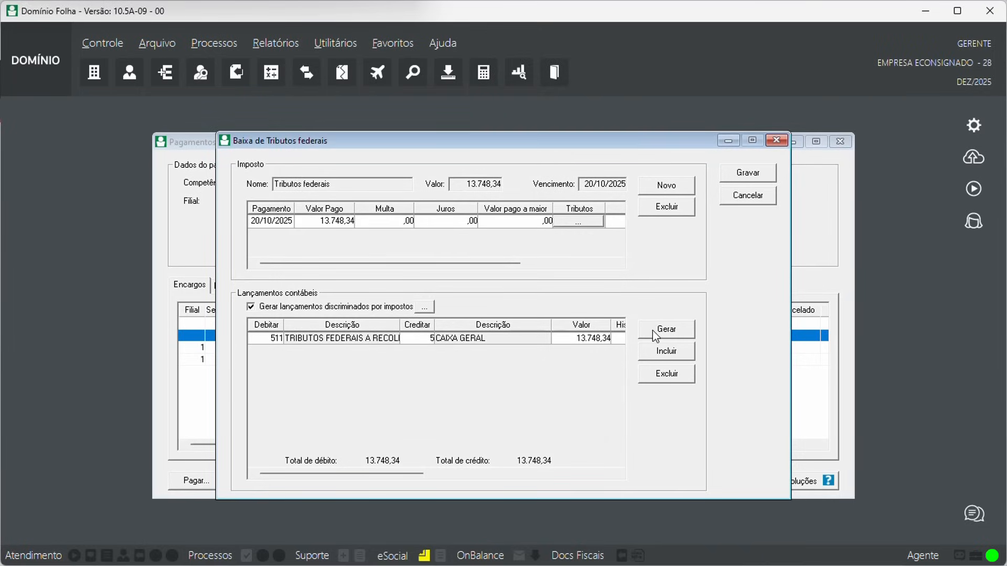
pyautogui.click(669, 332)
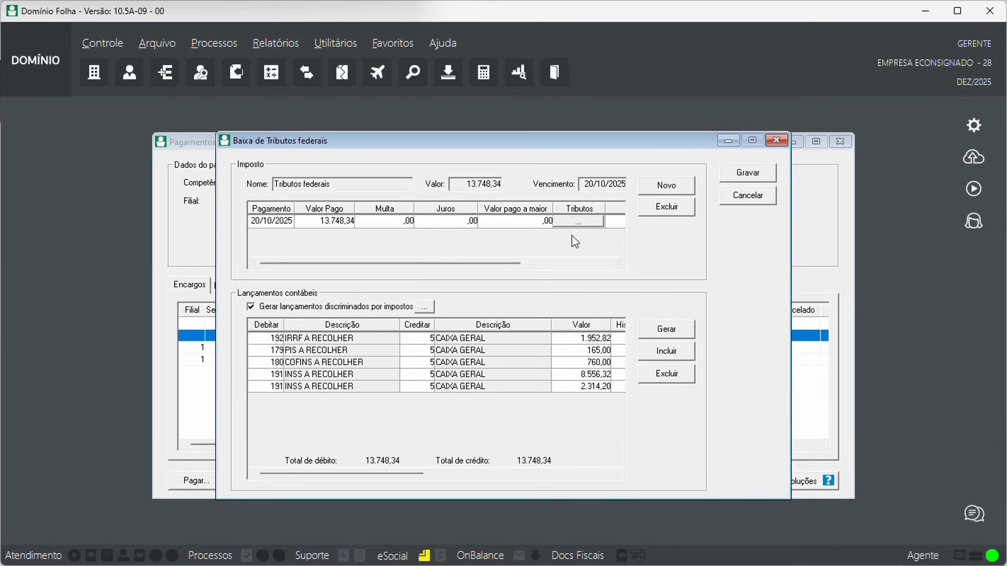
# Compare the federal tax breakdown with the itemised accounting entries, save the Tributos federais payment and close Pagamentos
pyautogui.click(577, 221)
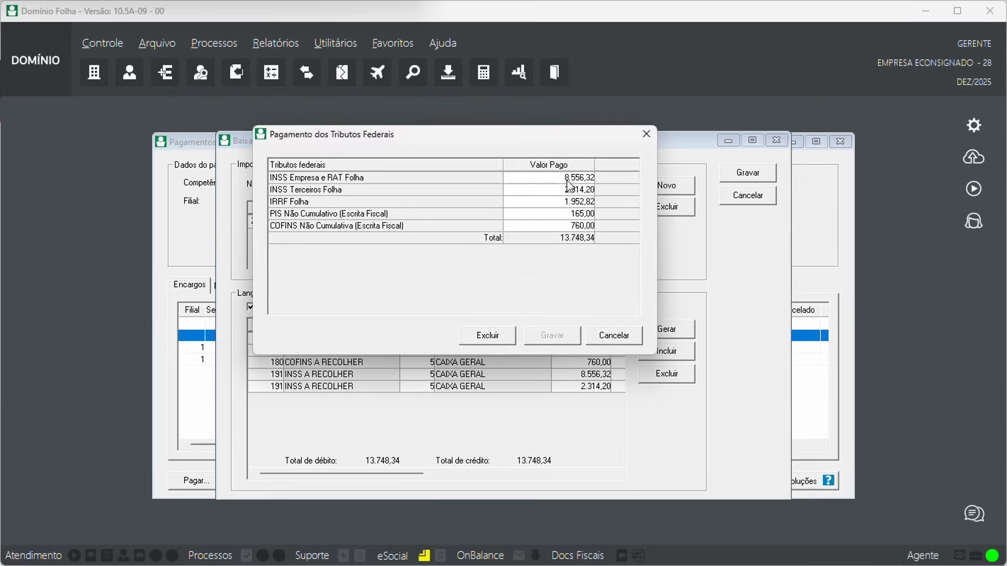
pyautogui.click(646, 134)
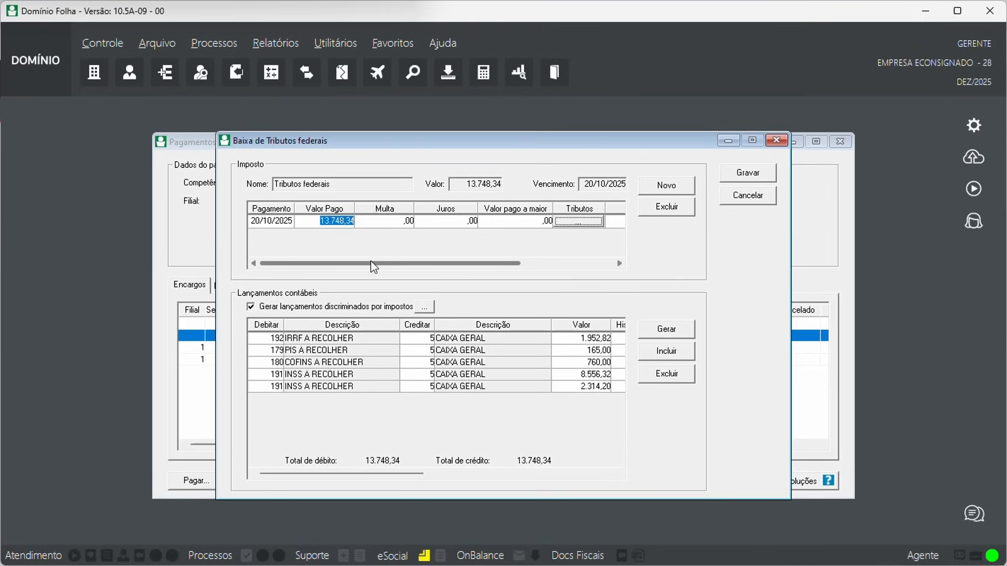
pyautogui.click(580, 223)
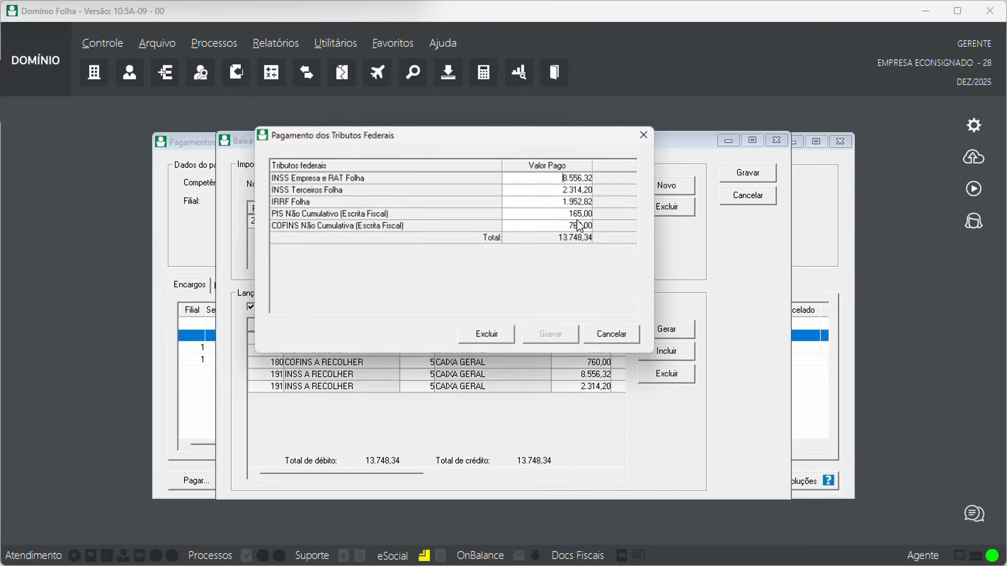
pyautogui.click(642, 141)
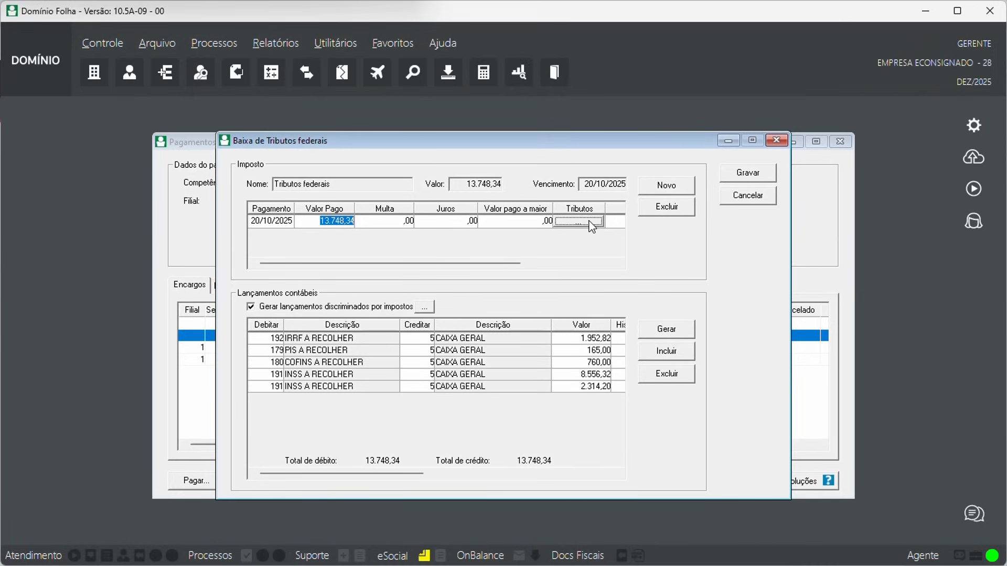
pyautogui.click(750, 175)
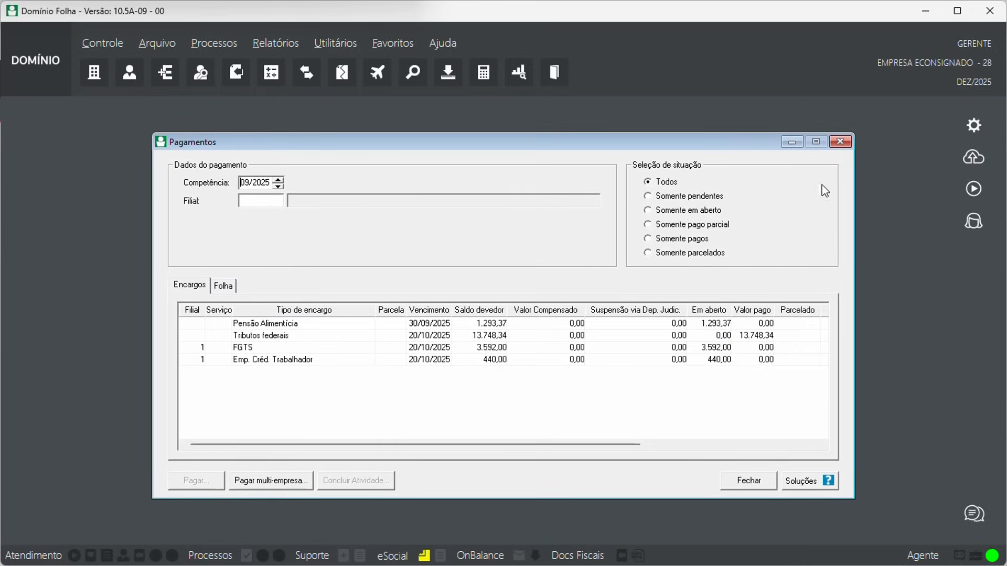
pyautogui.click(842, 143)
# Consult the federal tax assessment for 09/2025 with payroll type Mensal, and close the assessment windows
pyautogui.click(214, 43)
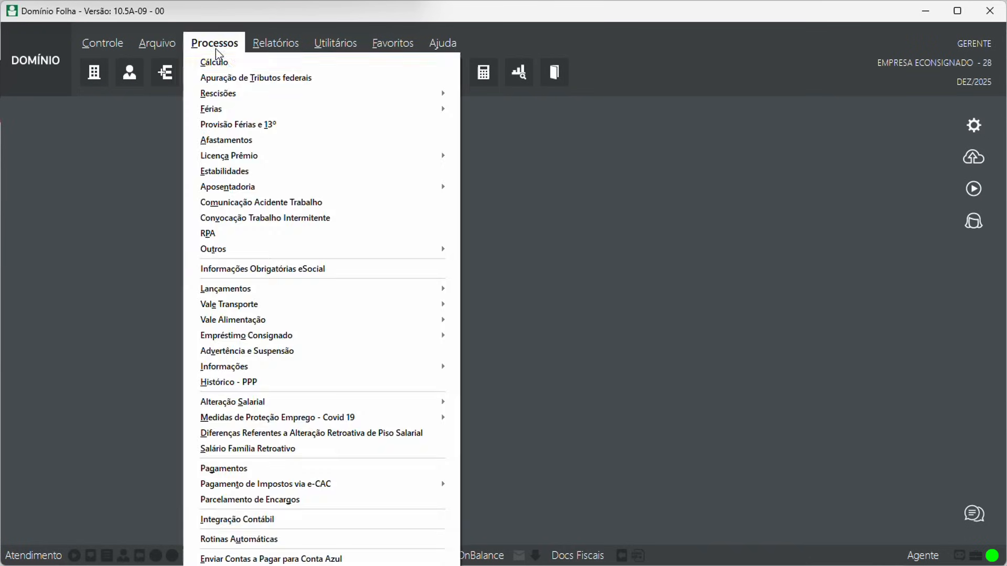
pyautogui.click(234, 77)
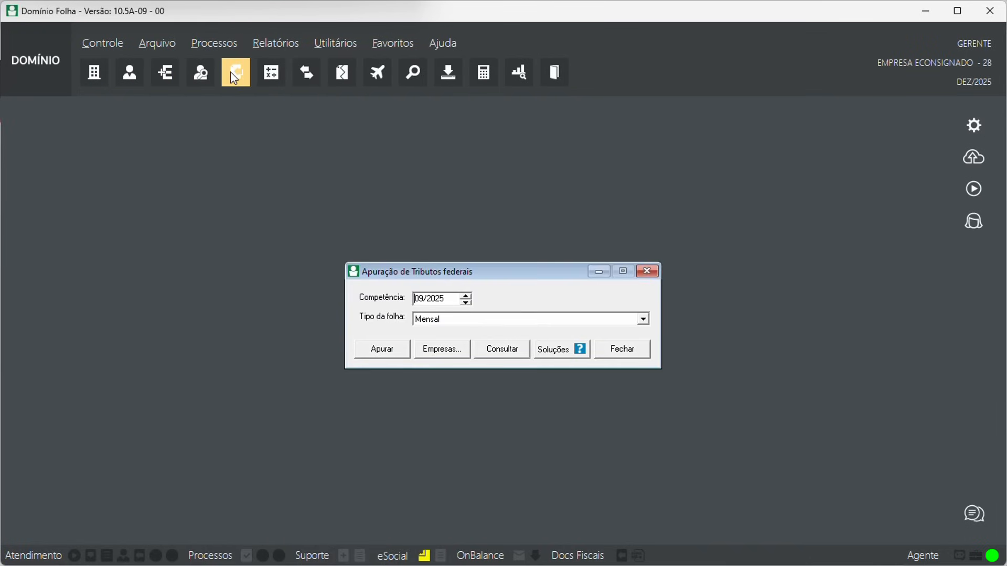
pyautogui.click(498, 353)
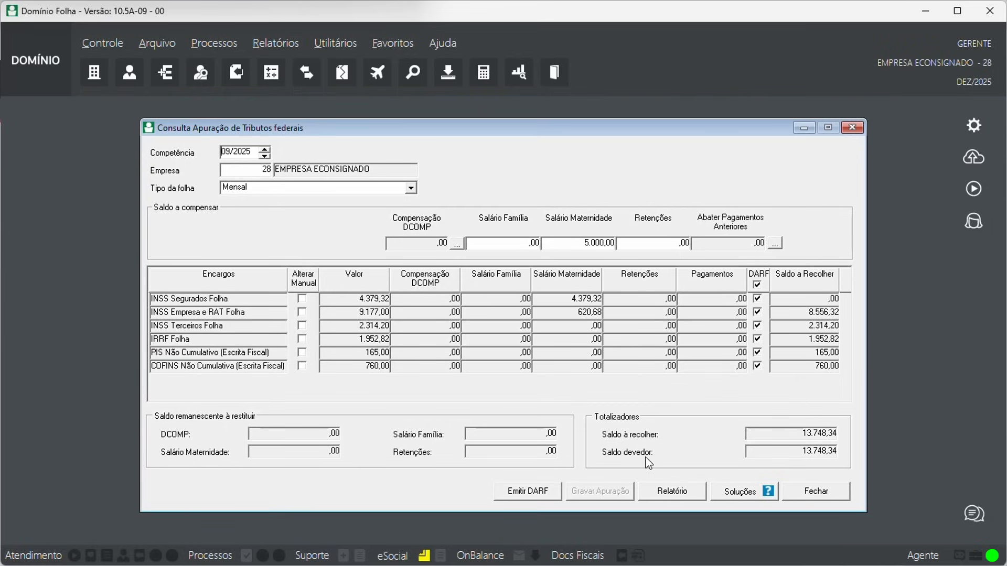
pyautogui.click(853, 127)
pyautogui.click(647, 271)
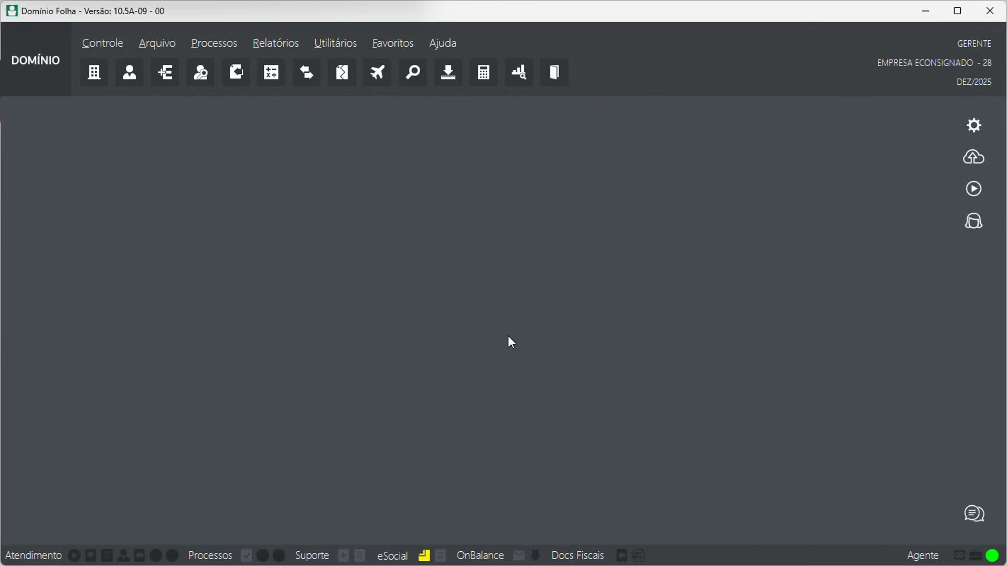
# Open the automatic routines and compare the eSocial and Onvio Processos options of the ENVIAR FECHAMENTO ESOCIAL routine
pyautogui.click(165, 45)
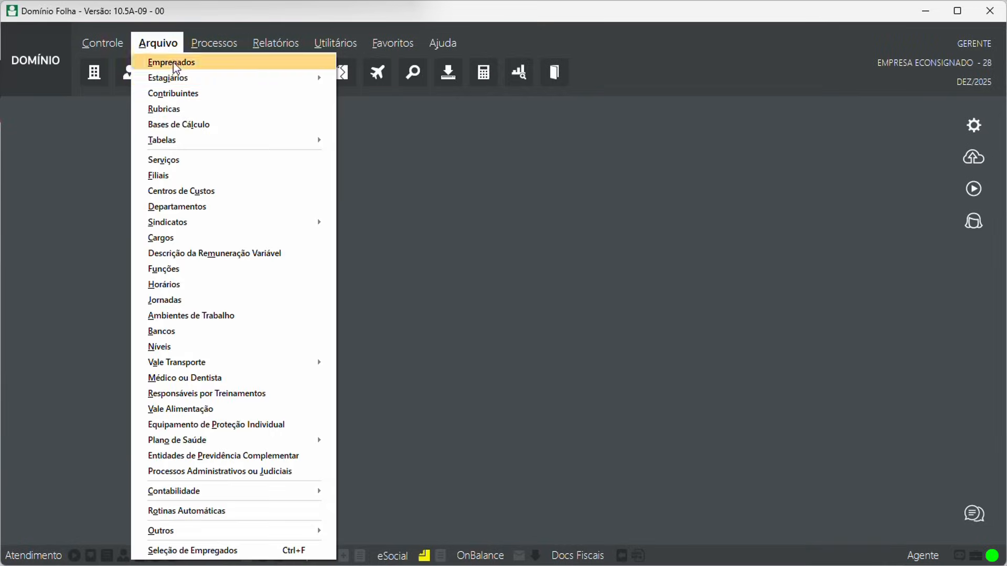
pyautogui.click(185, 511)
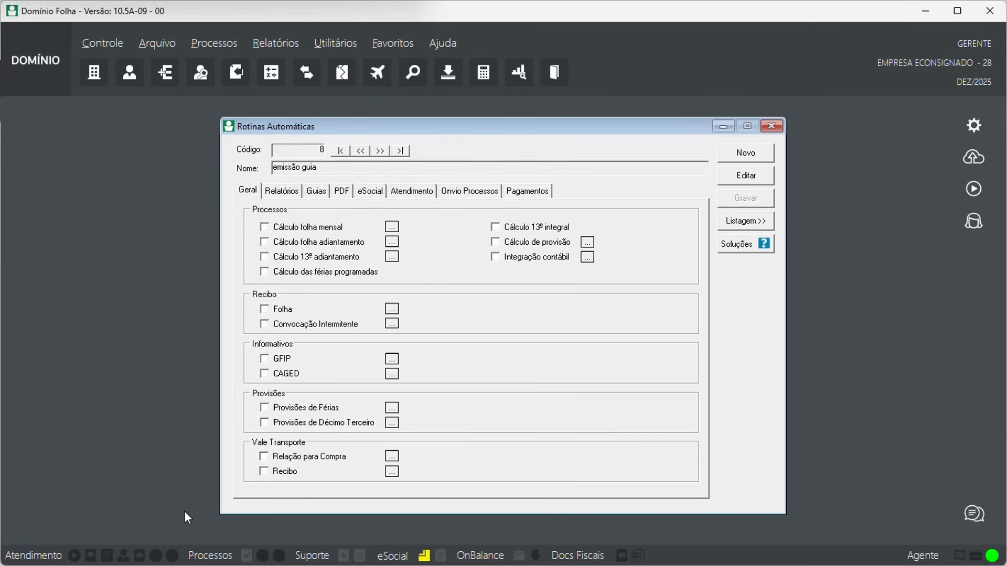
pyautogui.click(461, 192)
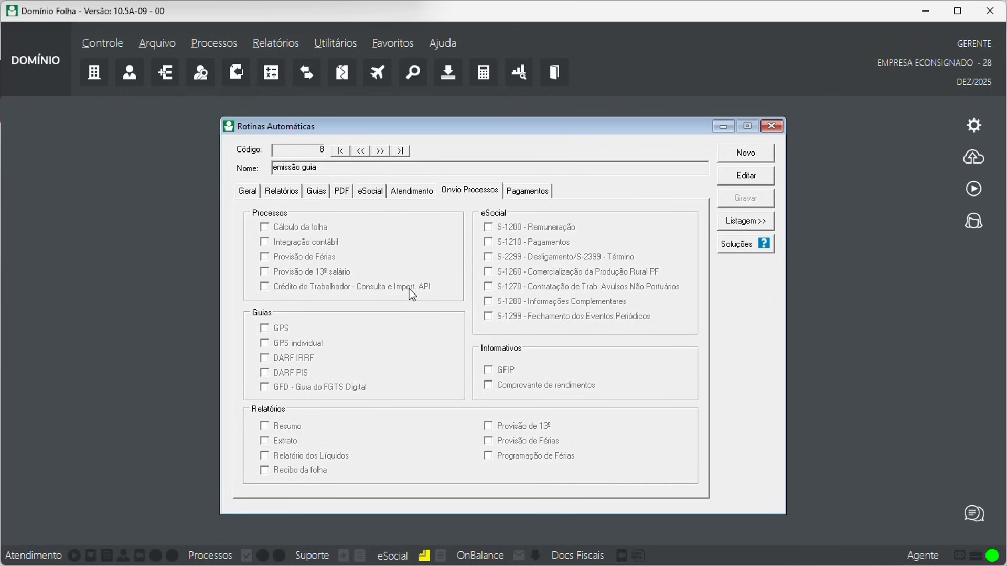
pyautogui.click(360, 152)
pyautogui.click(361, 152)
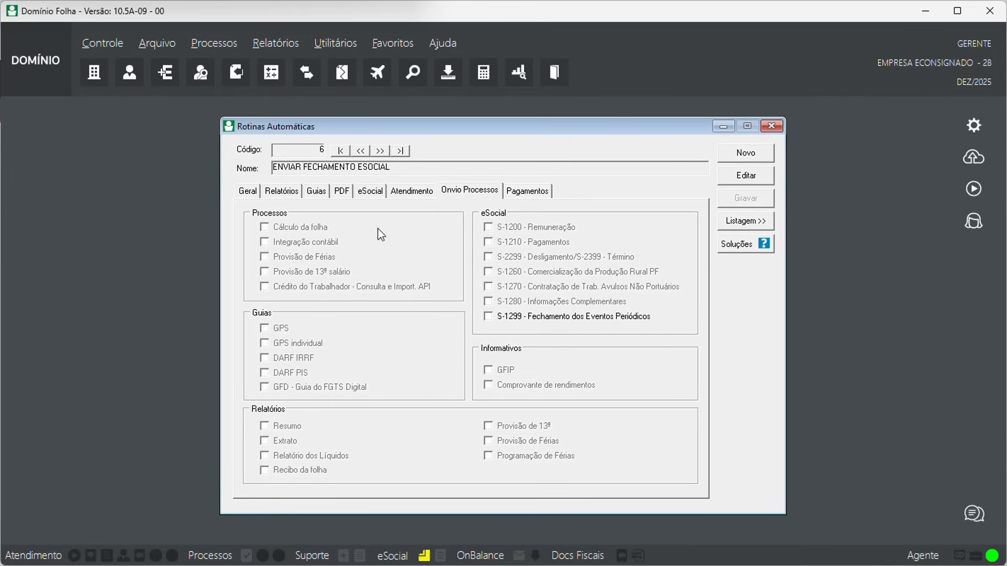
pyautogui.click(370, 192)
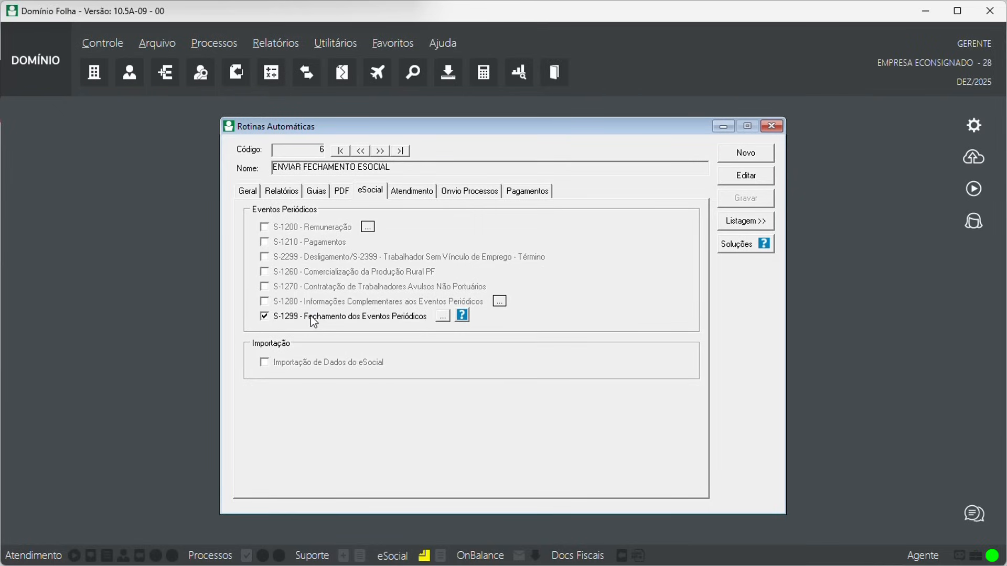
pyautogui.click(469, 191)
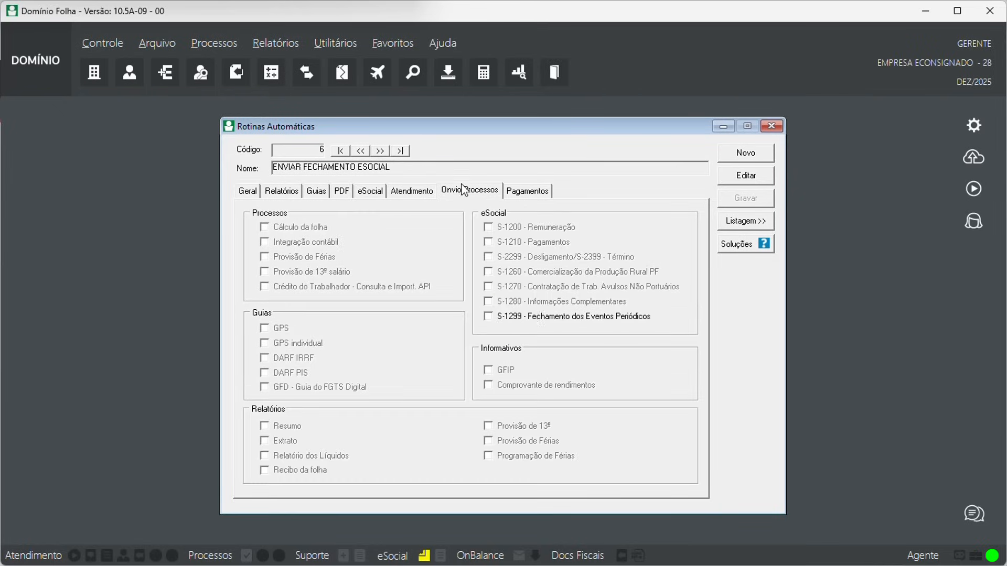
# Examine the Onvio Processos options of routines ENVIO DE RESCISÃO AO ESOCIAL and EVENTOS PERIÓDICOS AO ESOCIAL, and close the automatic routines
pyautogui.click(360, 150)
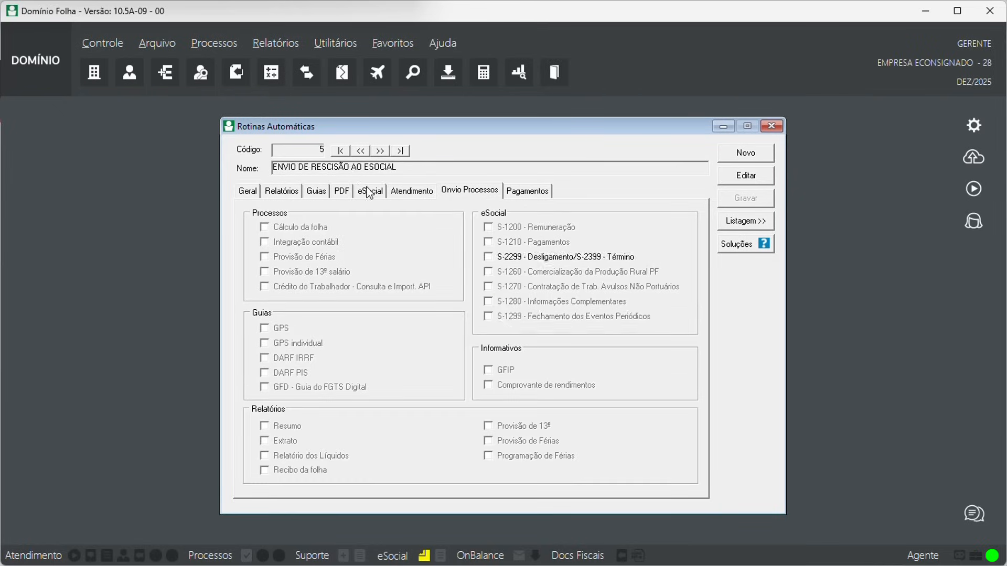
pyautogui.click(370, 191)
pyautogui.click(450, 192)
pyautogui.click(361, 150)
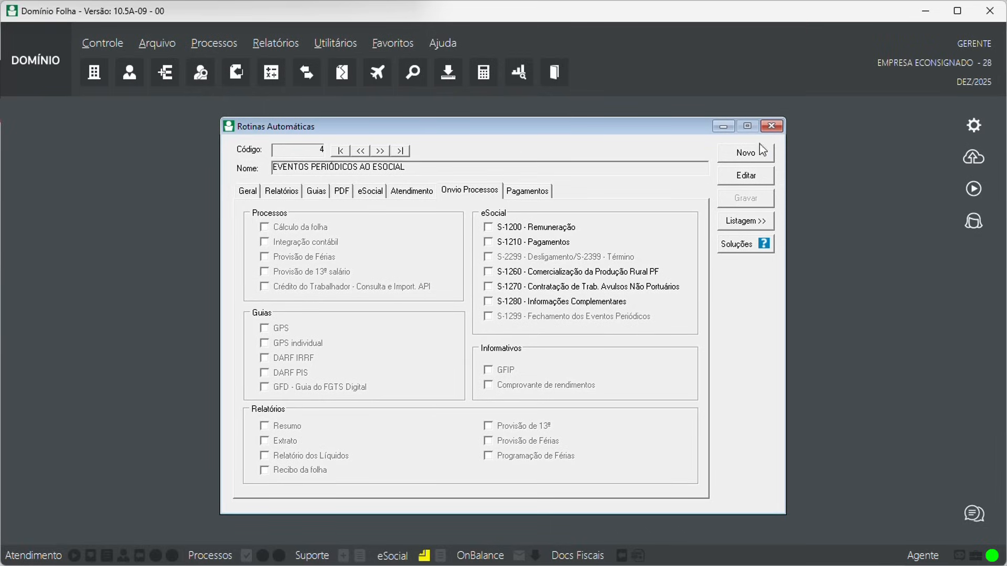
pyautogui.click(771, 128)
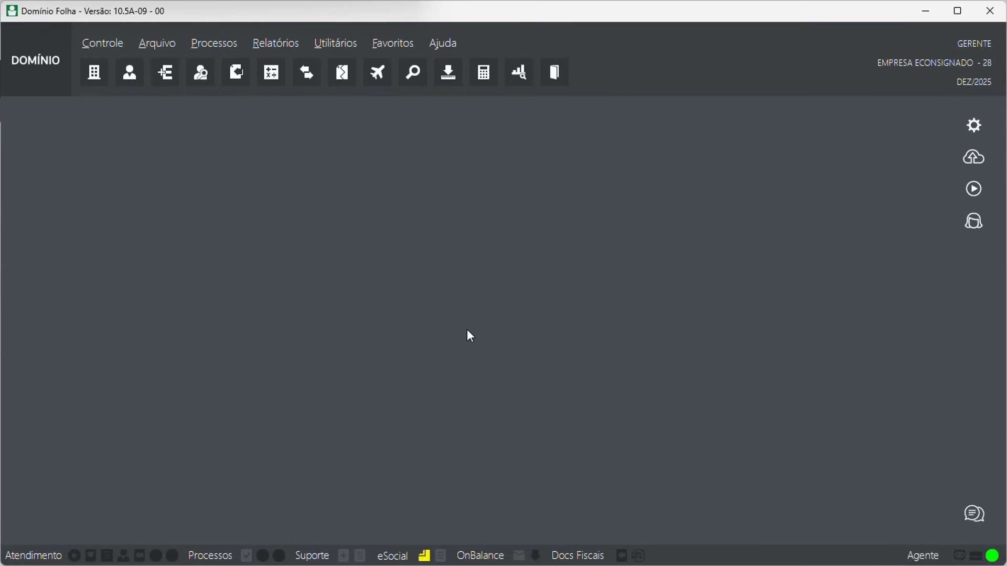
# Generate the Rubricas registration report with the Completo eSocial model ordered by code, review it and close it
pyautogui.click(282, 42)
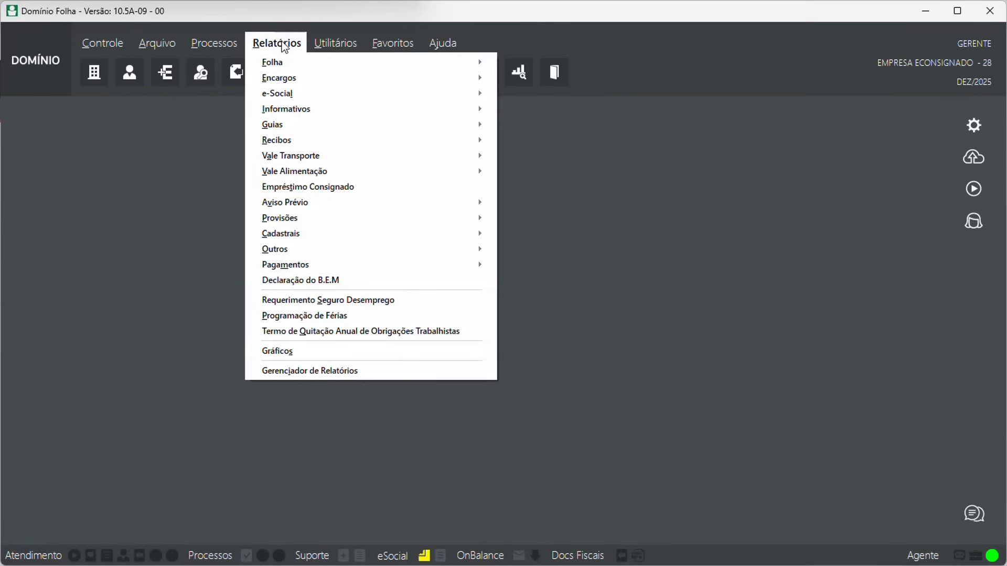
pyautogui.moveTo(308, 233)
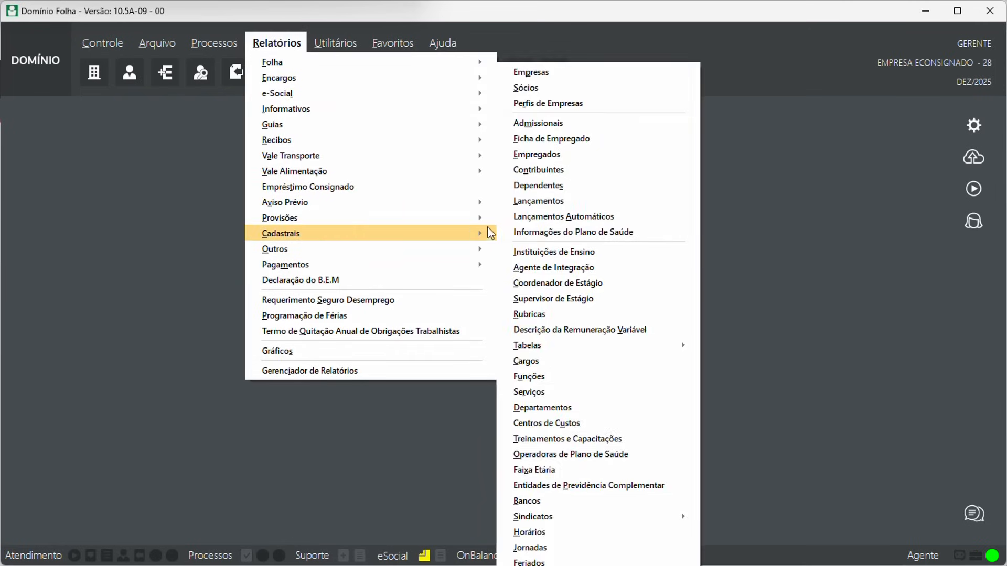
pyautogui.click(550, 315)
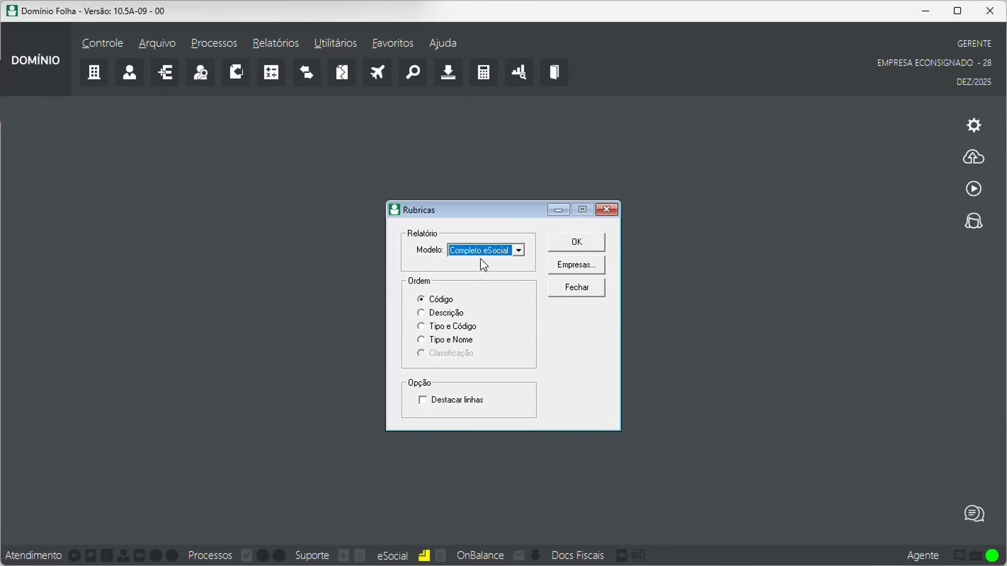
pyautogui.click(585, 245)
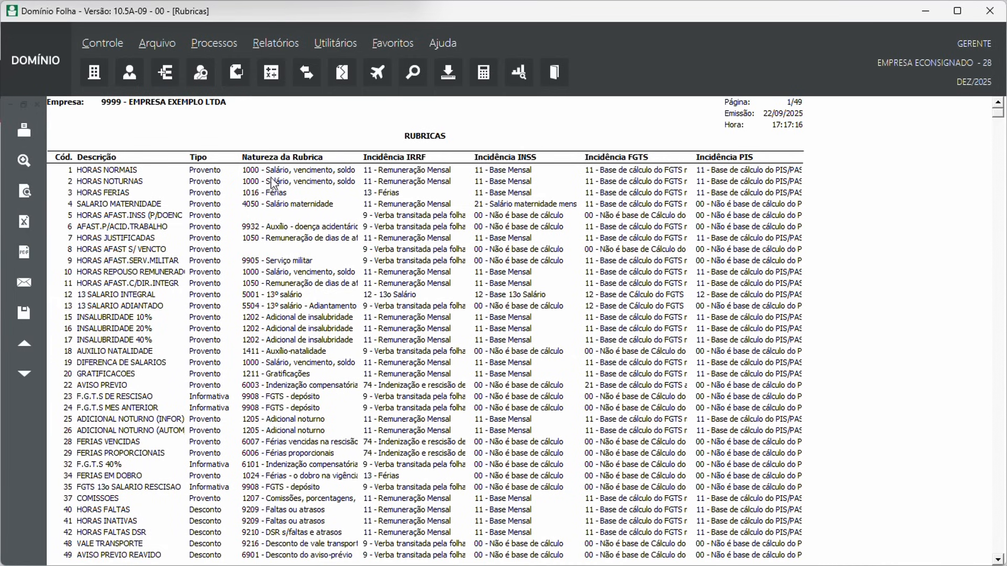
pyautogui.click(32, 104)
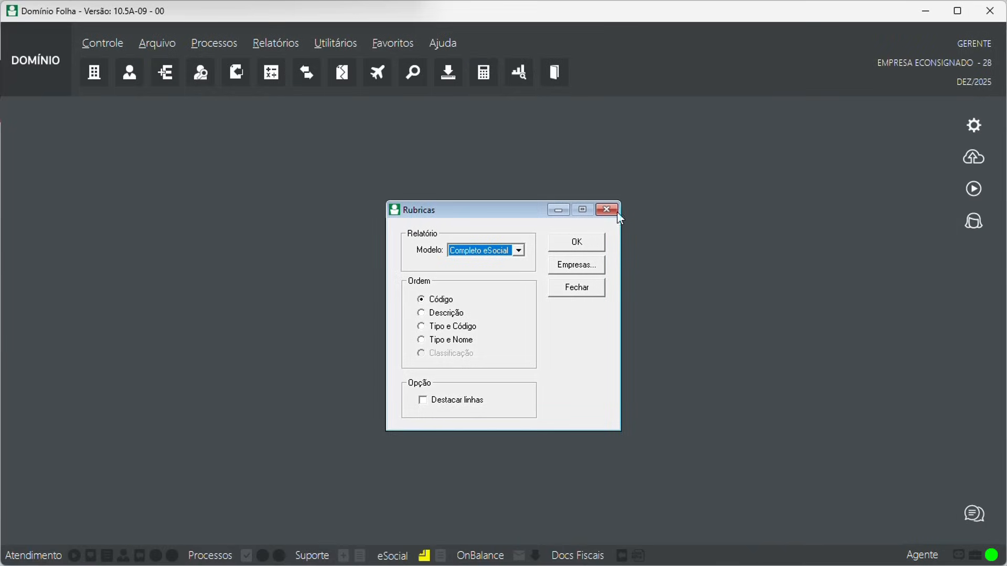
pyautogui.click(579, 289)
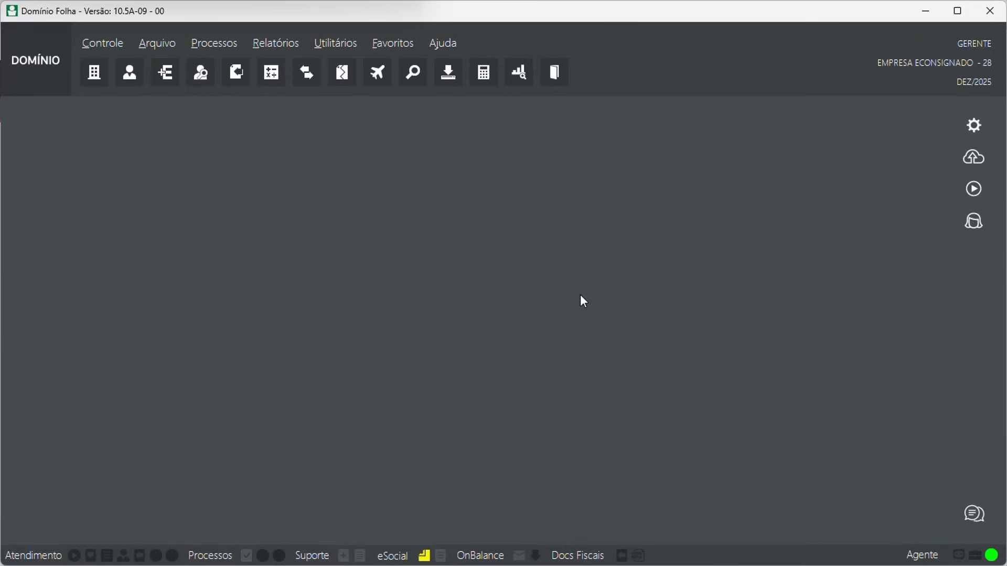
# Open the INSS check from the eSocial pending panel and leave only the Rubricas - Incidências x Soma na base de cálculo report selected
pyautogui.click(424, 556)
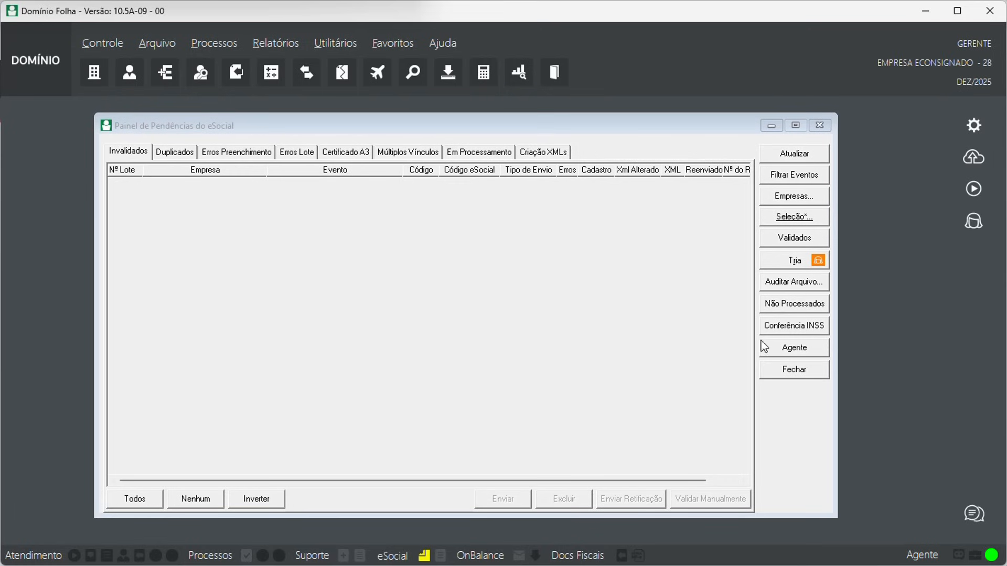
pyautogui.click(797, 327)
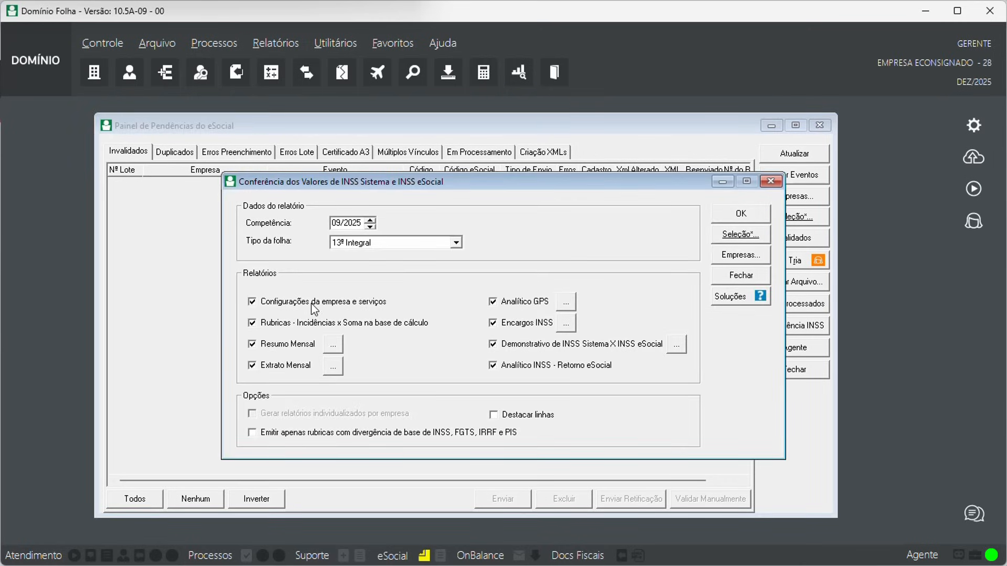
pyautogui.click(290, 345)
pyautogui.click(280, 371)
pyautogui.click(509, 304)
pyautogui.click(510, 325)
pyautogui.click(515, 347)
pyautogui.click(519, 367)
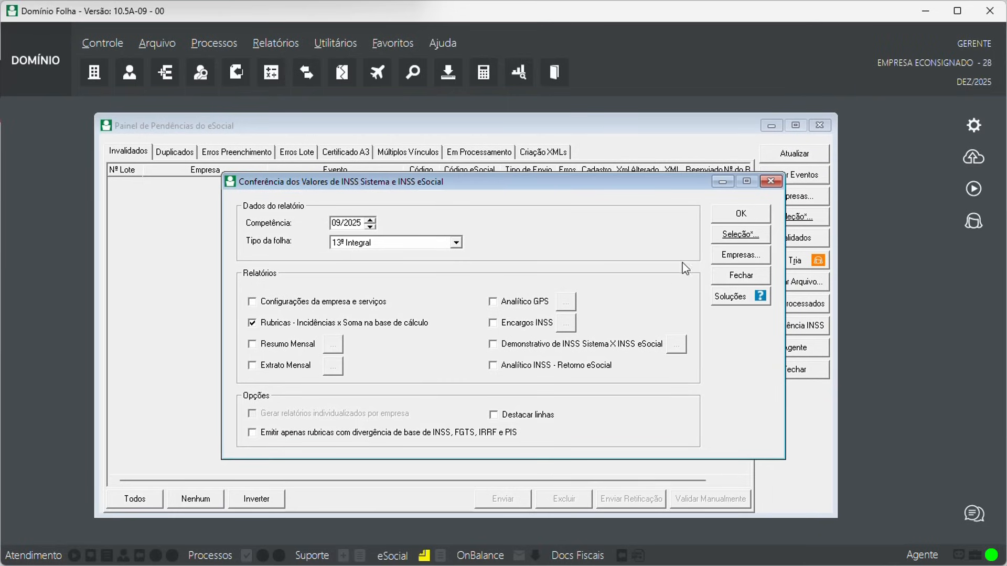
# Generate the 09/2025 INSS check report, examine the rubrics' eSocial incidences, and close the report and the eSocial panel
pyautogui.click(738, 216)
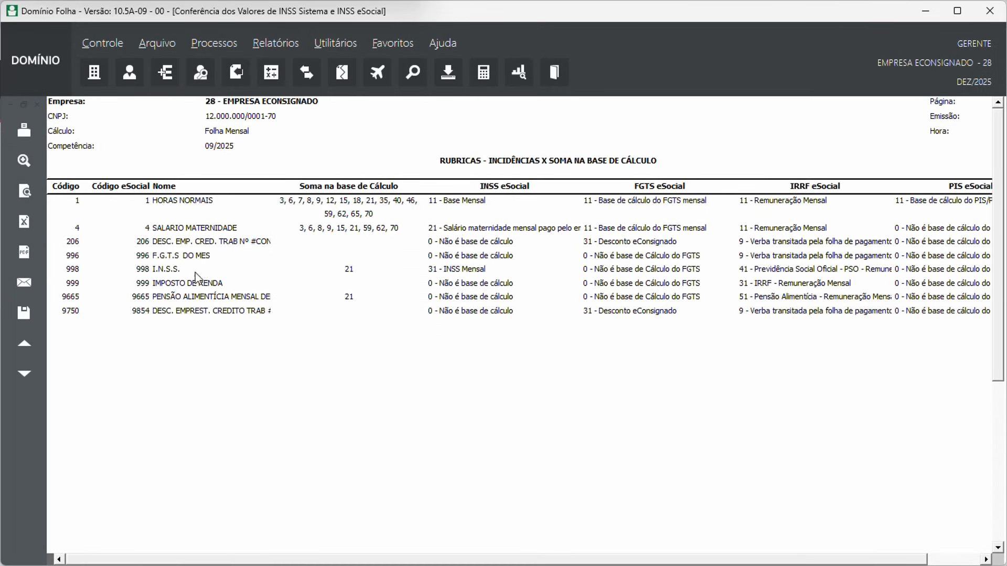
pyautogui.moveTo(320, 558); pyautogui.dragTo(422, 561)
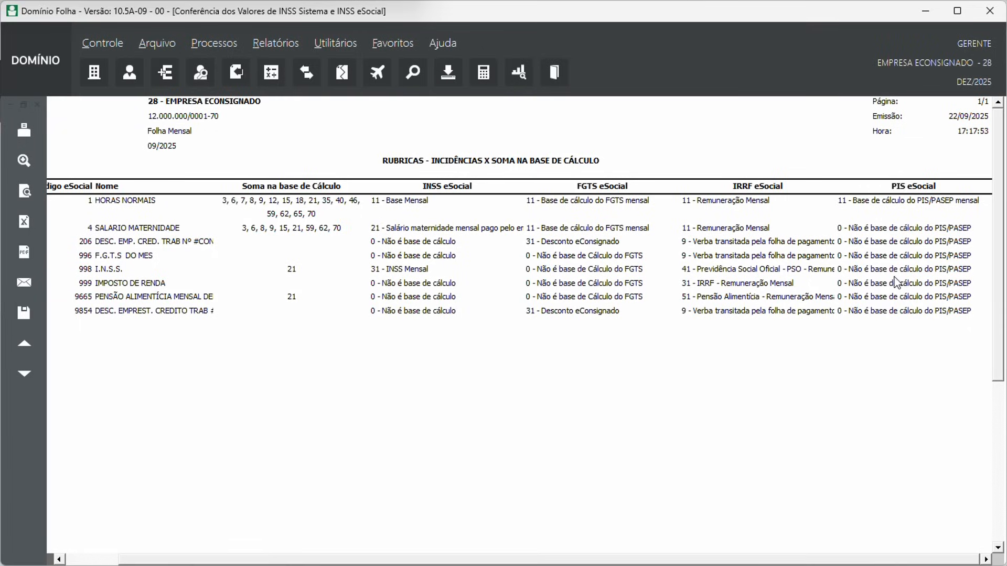
pyautogui.click(34, 103)
pyautogui.click(780, 186)
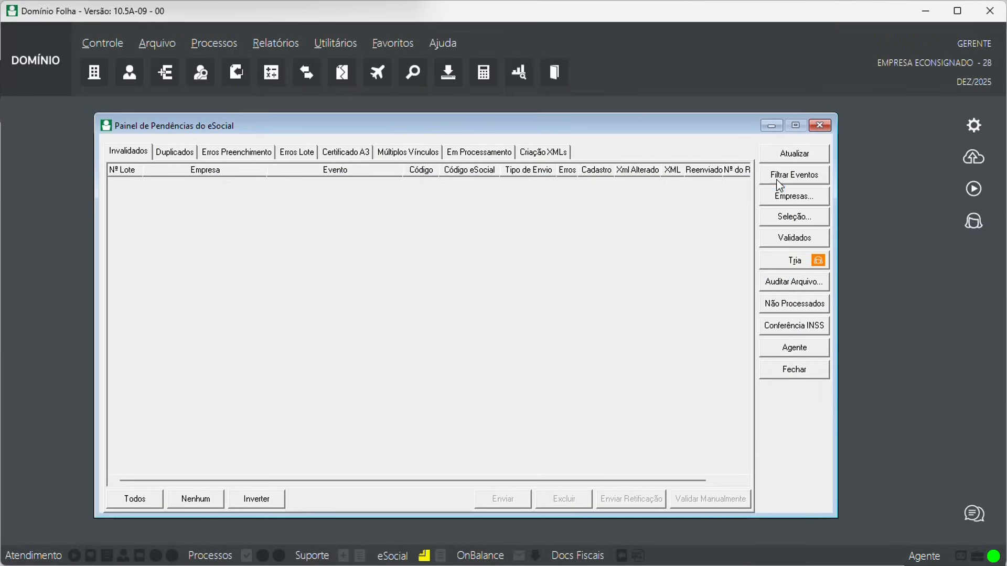
pyautogui.click(819, 126)
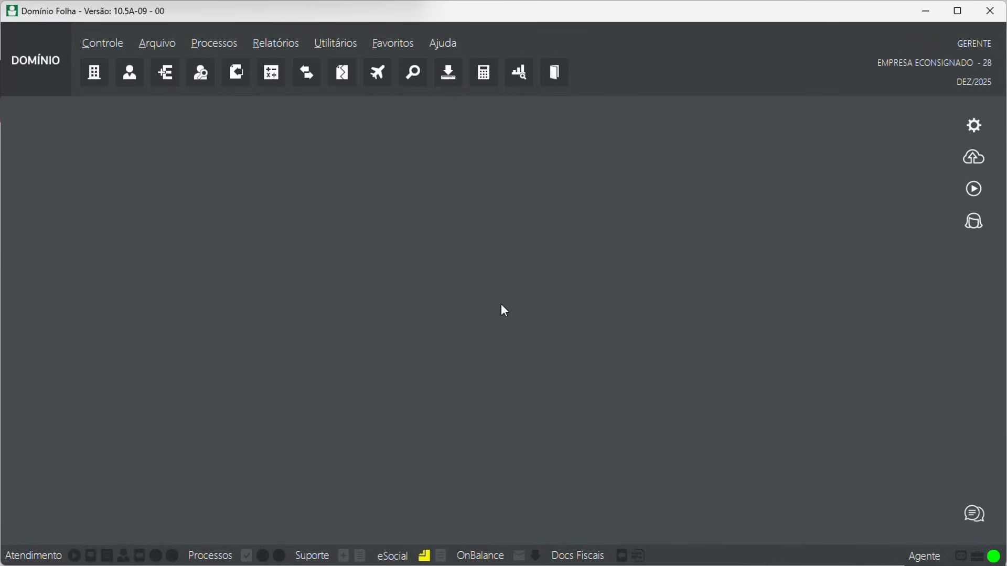